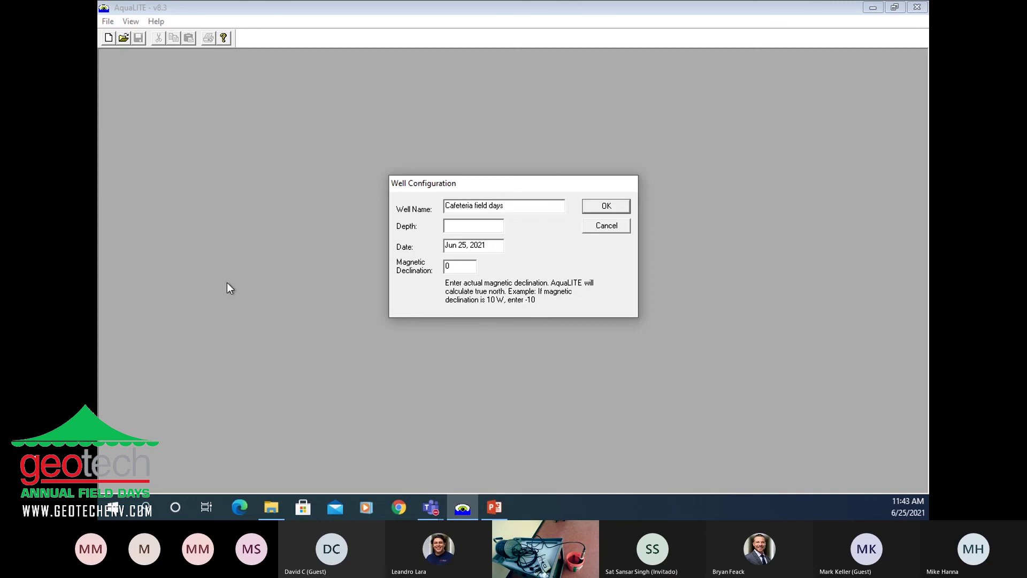
Step: Set the well depth to 50.5, accept the well configuration and save the file as Cafeteria field days on the Desktop
click(463, 227)
text(0)
key(BackSpace)
text(50.5)
click(619, 207)
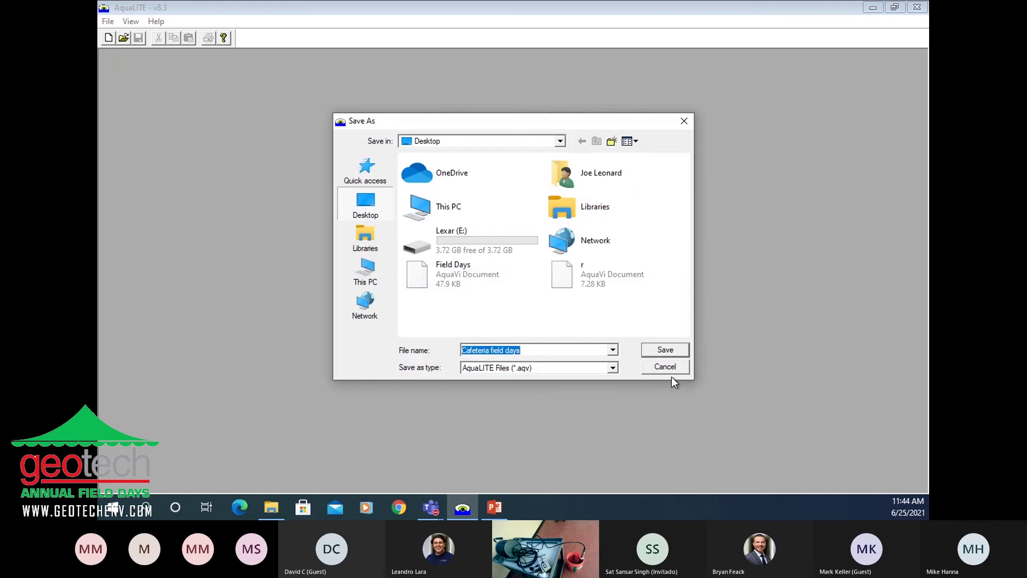
click(666, 351)
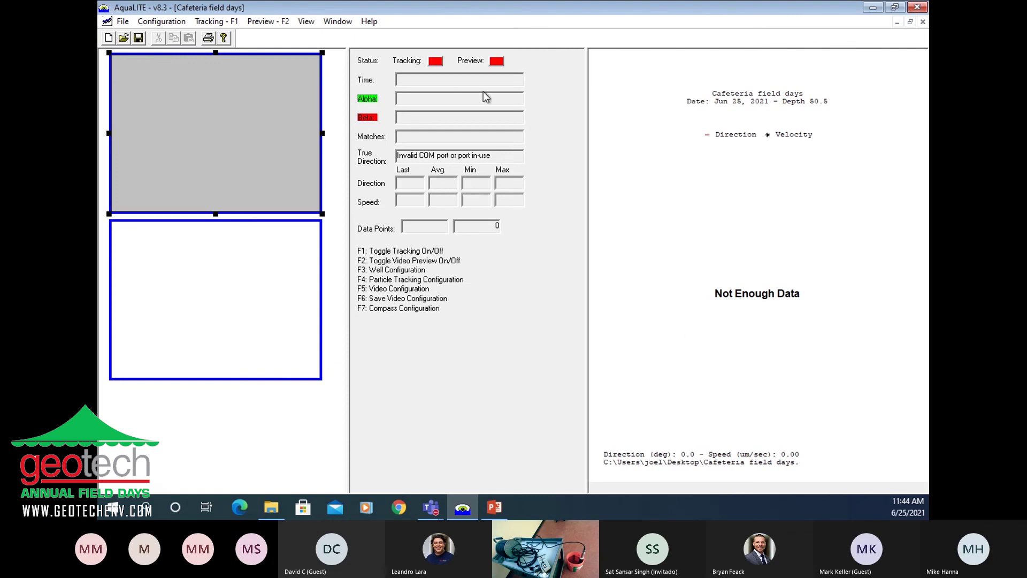
Step: Turn on the video preview, switching it off and on again to restart the camera image
click(496, 61)
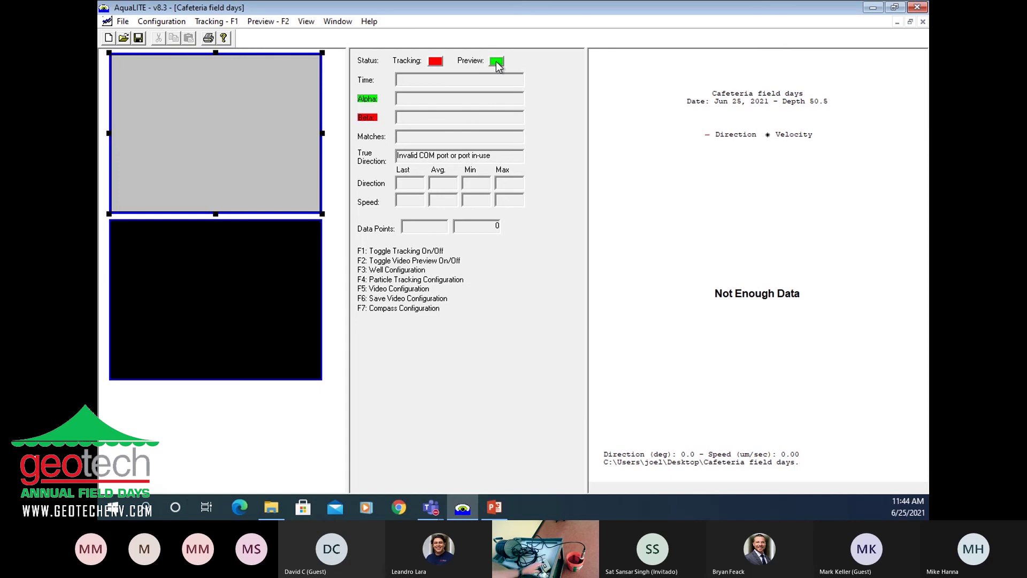
click(496, 61)
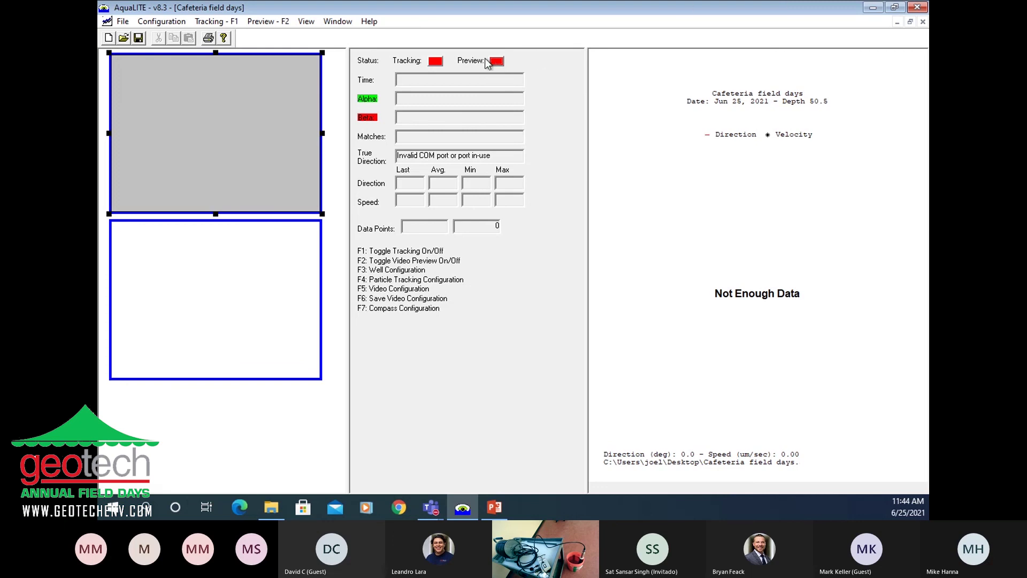
click(495, 62)
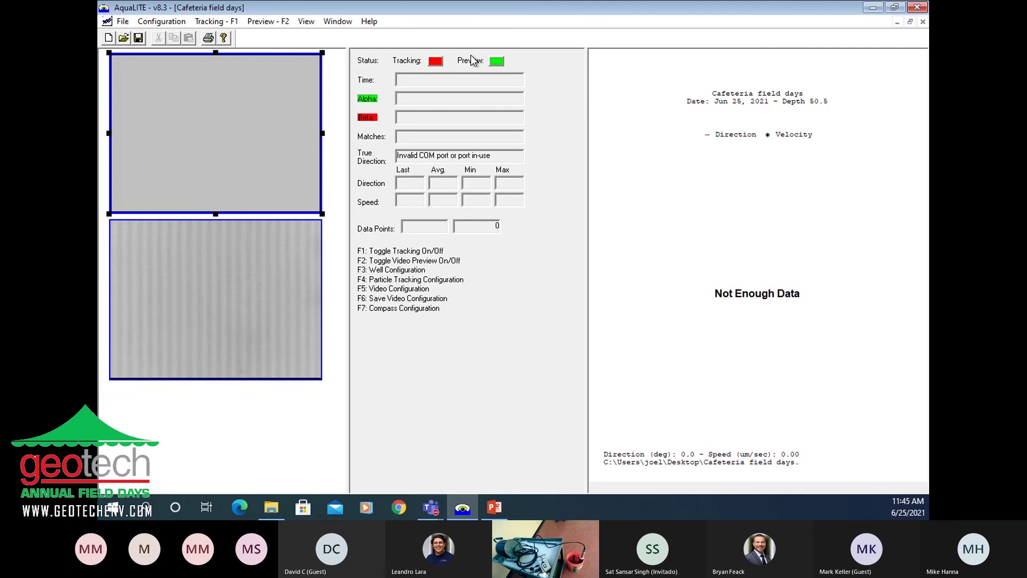
Step: Try to start tracking by reconfiguring the compass with serial port COM5, and exit the compass configuration
click(440, 64)
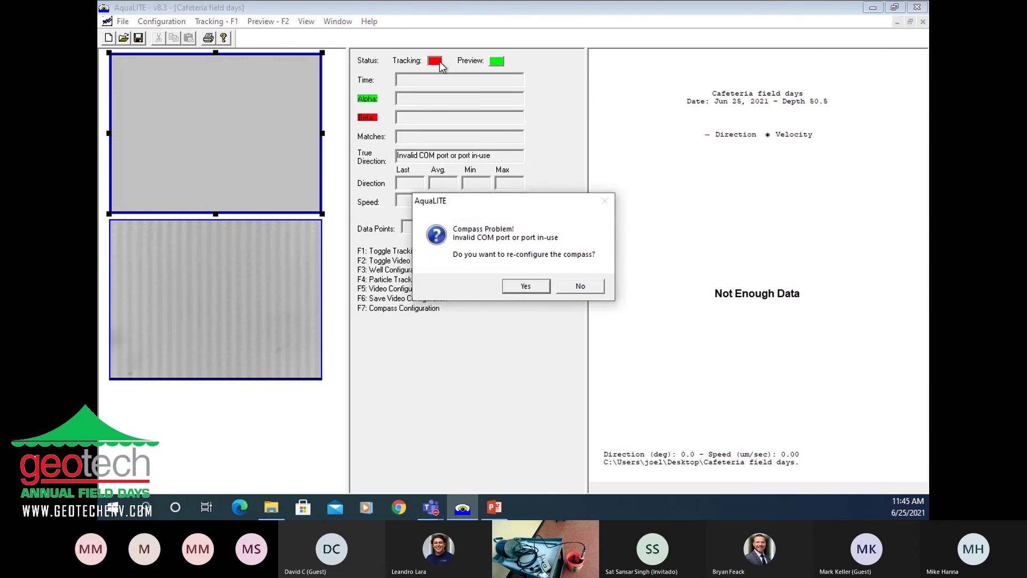
click(525, 284)
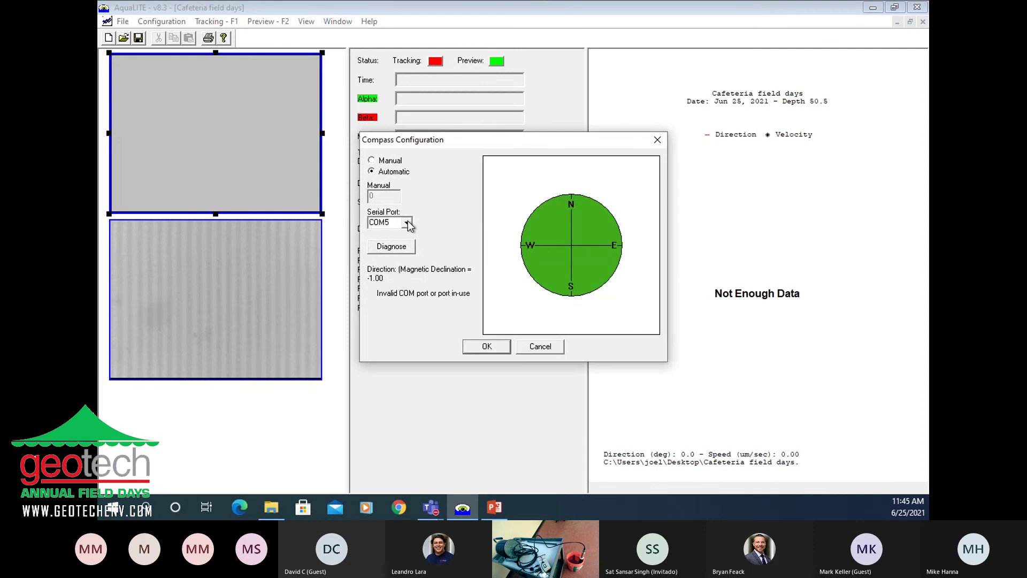
click(407, 222)
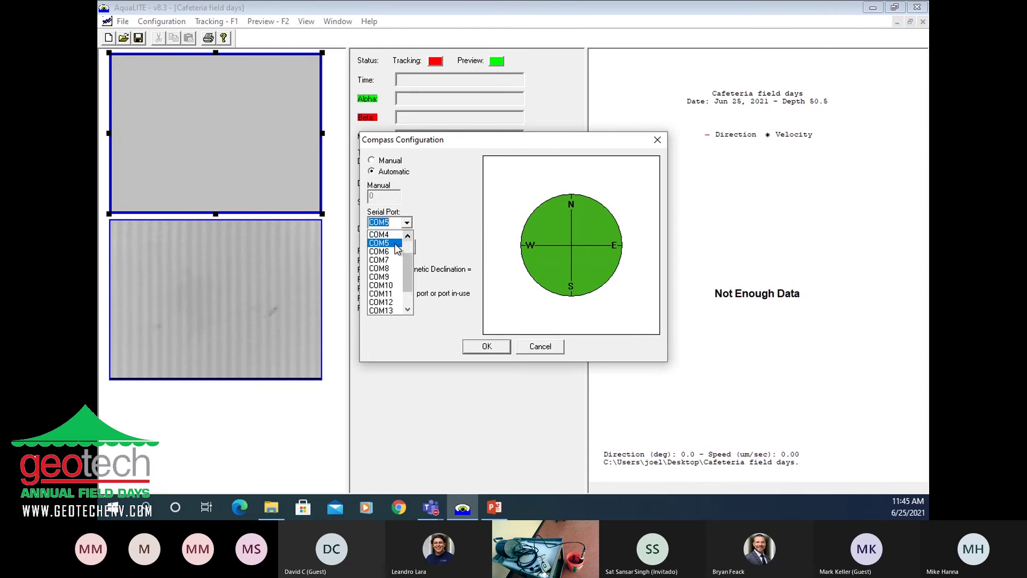
click(397, 246)
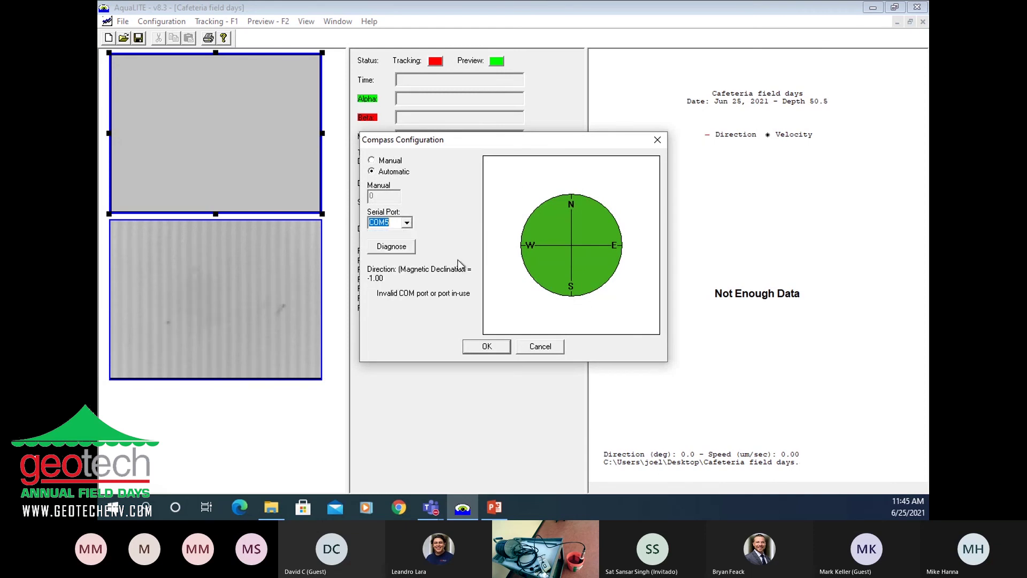
click(492, 349)
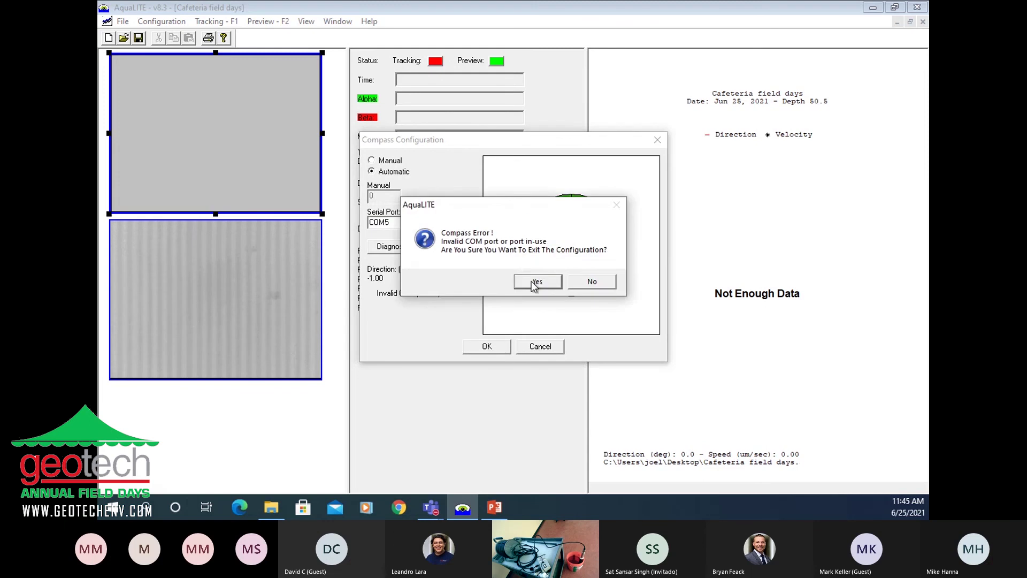
click(532, 280)
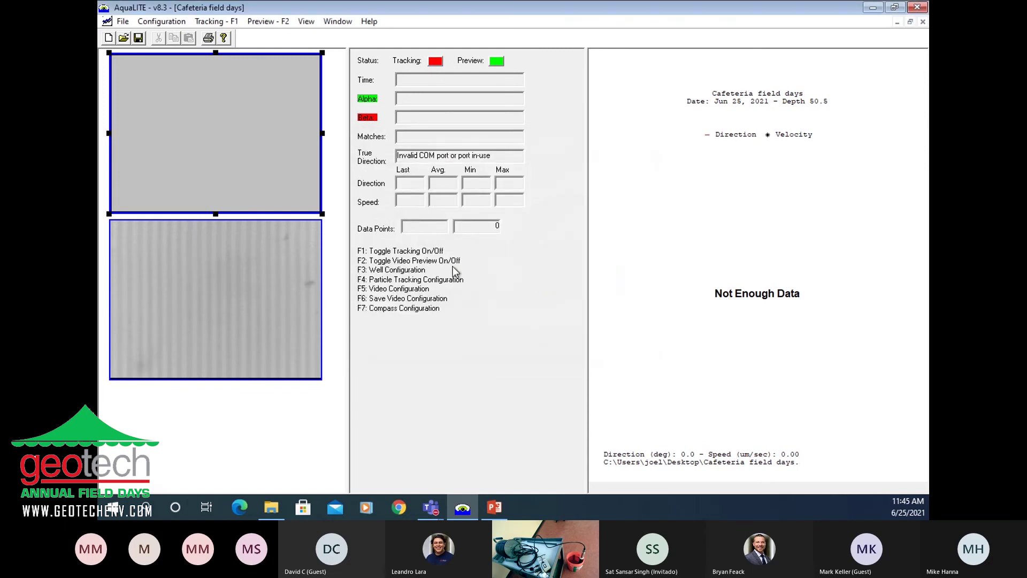
Step: Reopen the compass configuration by starting tracking, and try serial ports COM7, COM3 and COM5
click(435, 63)
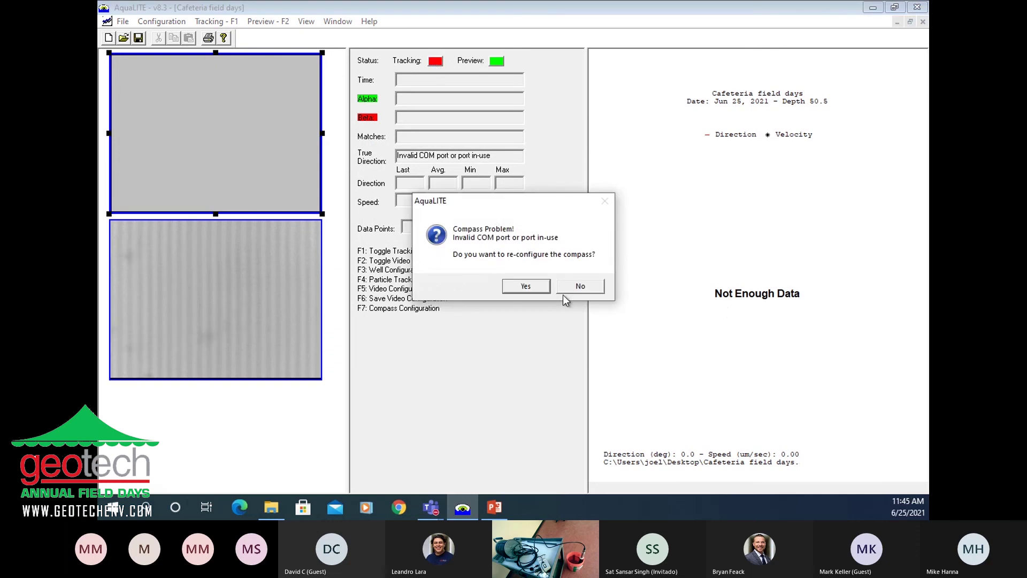
click(521, 280)
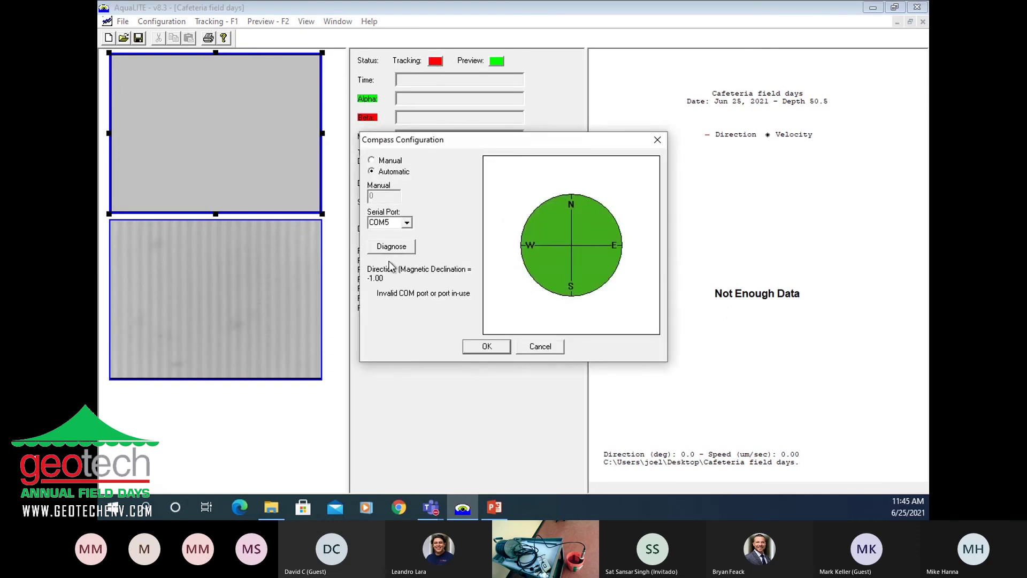
click(406, 227)
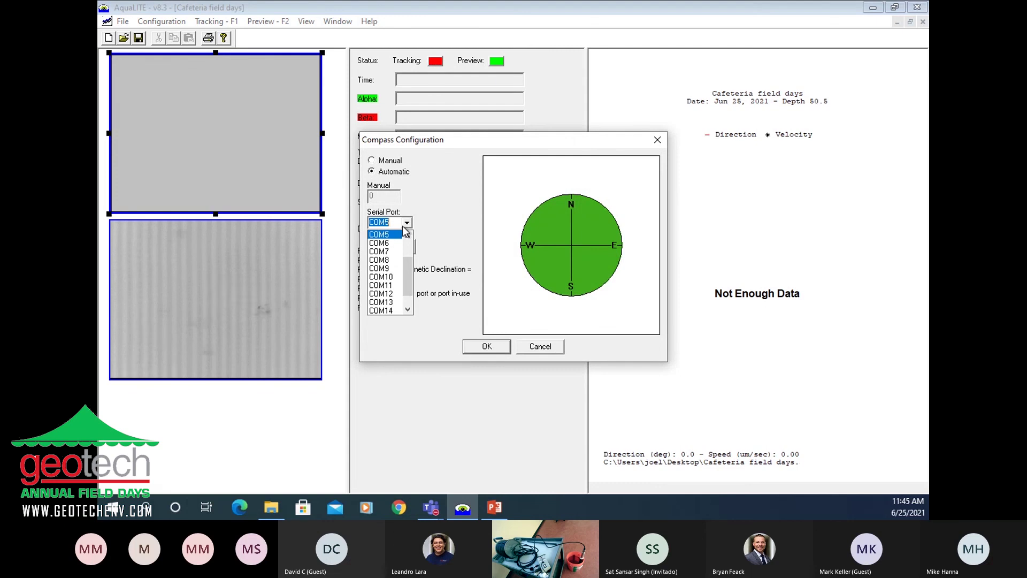
scroll(407, 241, up, 1)
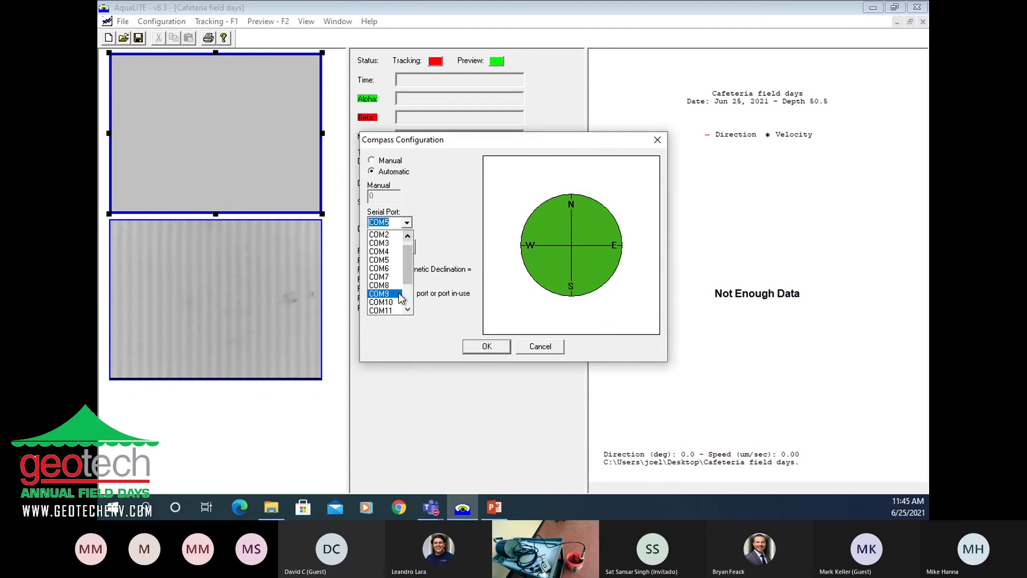
click(383, 277)
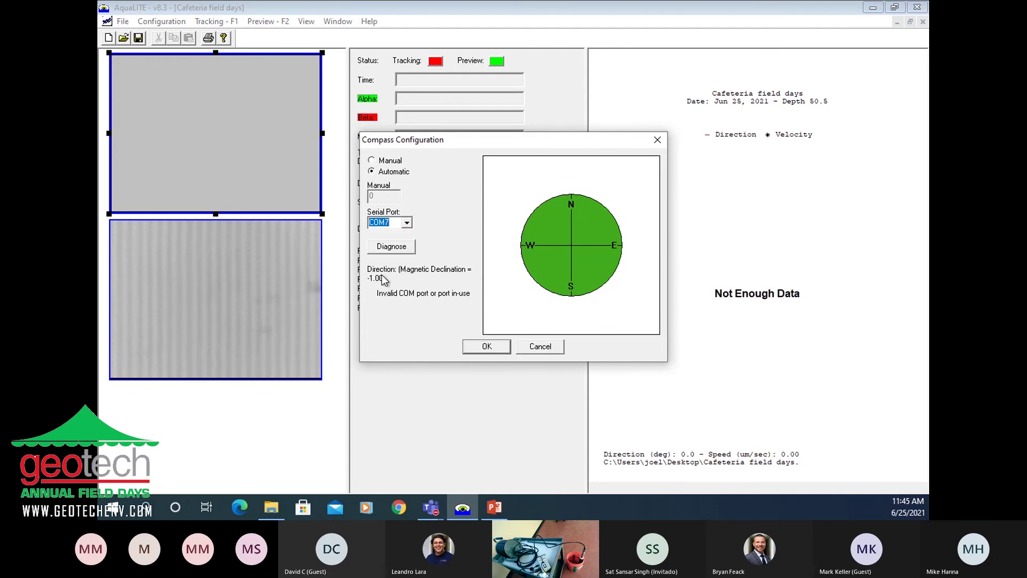
click(406, 223)
scroll(408, 235, up, 5)
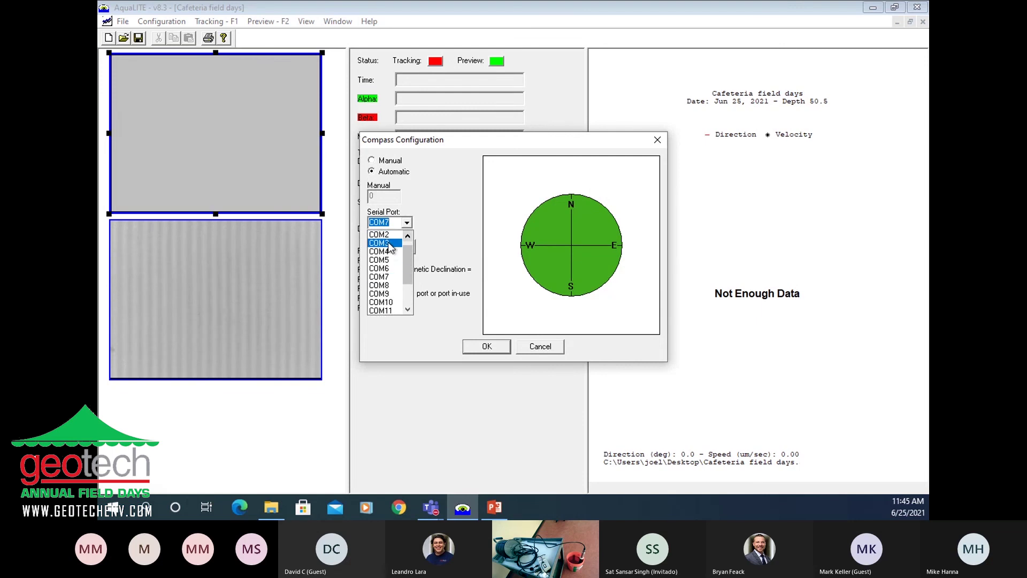
click(388, 244)
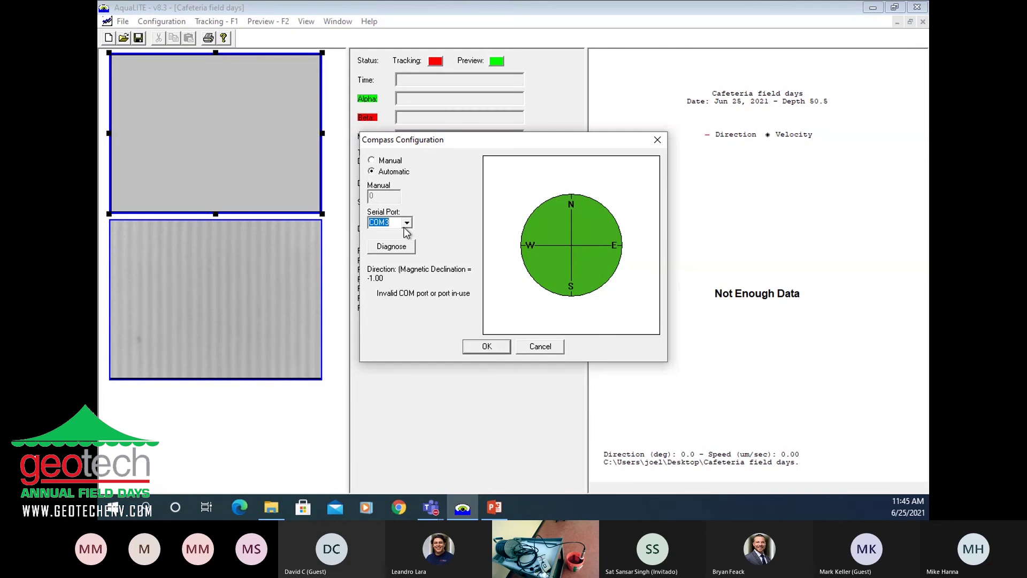
click(407, 224)
scroll(401, 246, up, 5)
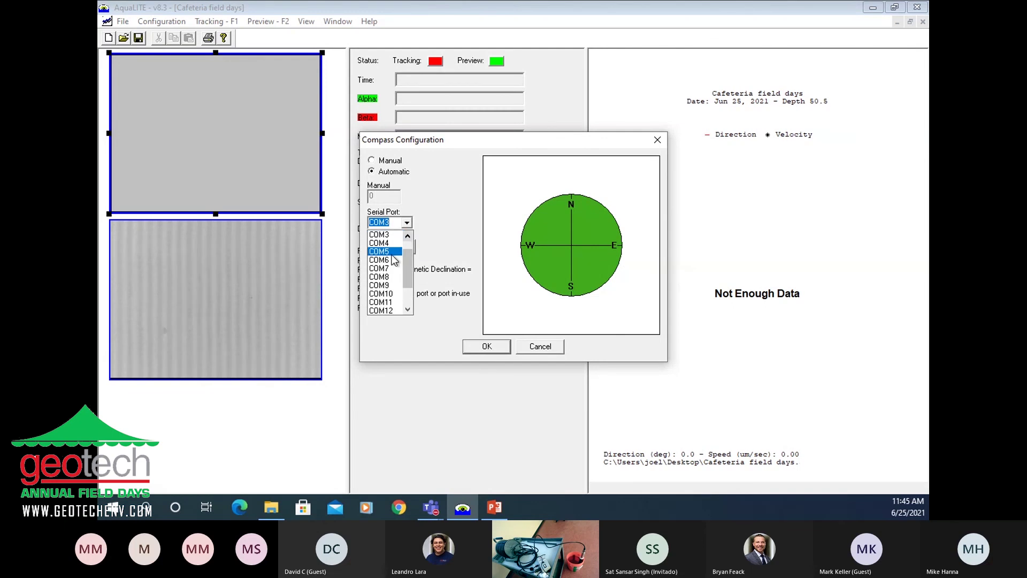
click(392, 258)
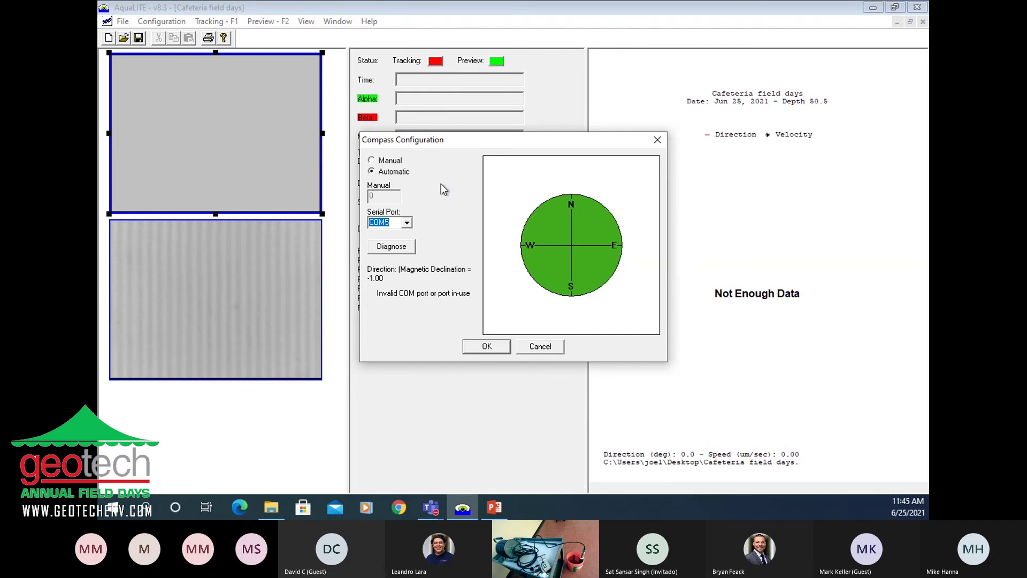
Step: Try COM6 as the compass serial port
click(408, 223)
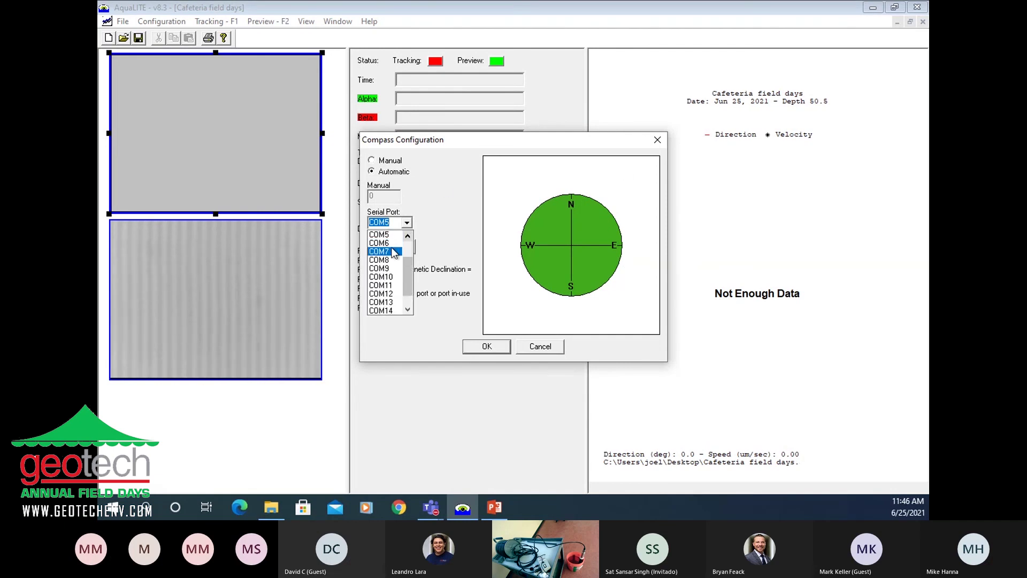
click(393, 243)
click(409, 224)
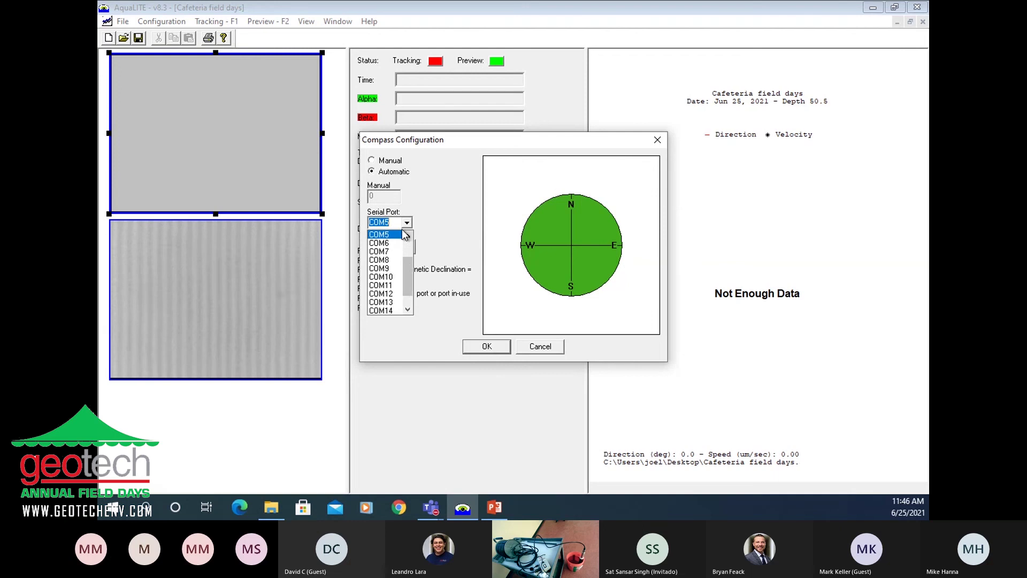
click(396, 239)
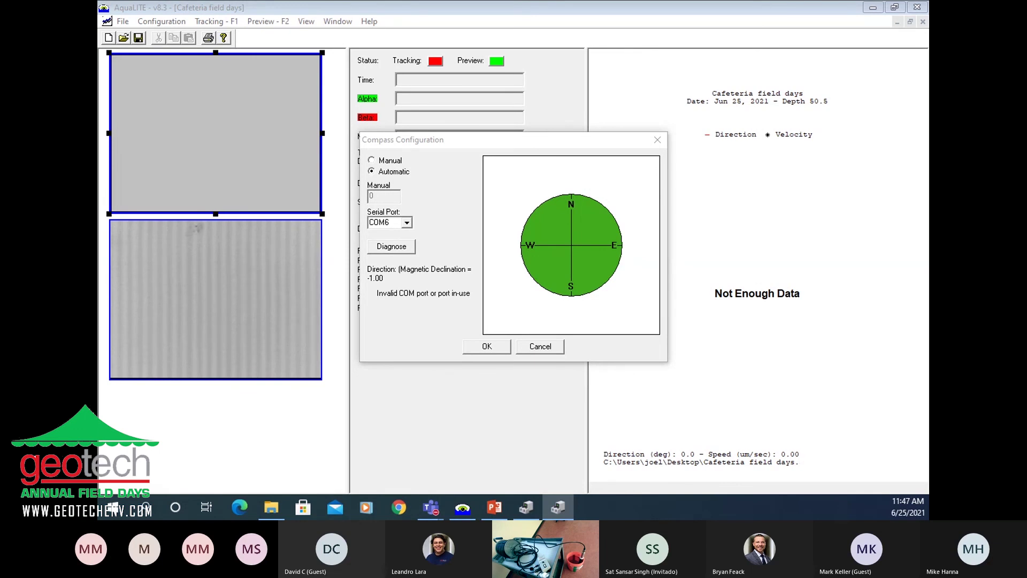
click(522, 162)
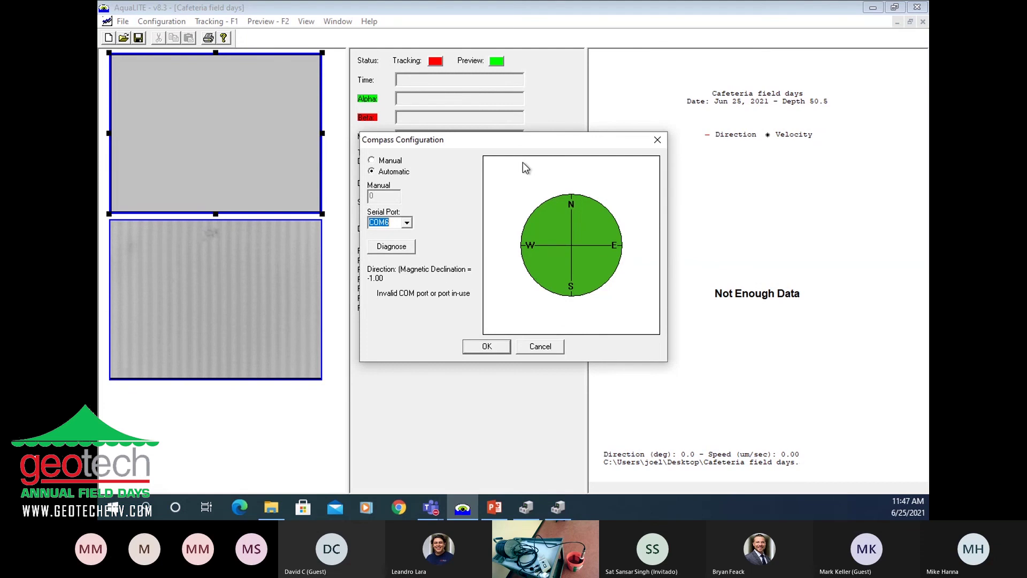
click(407, 223)
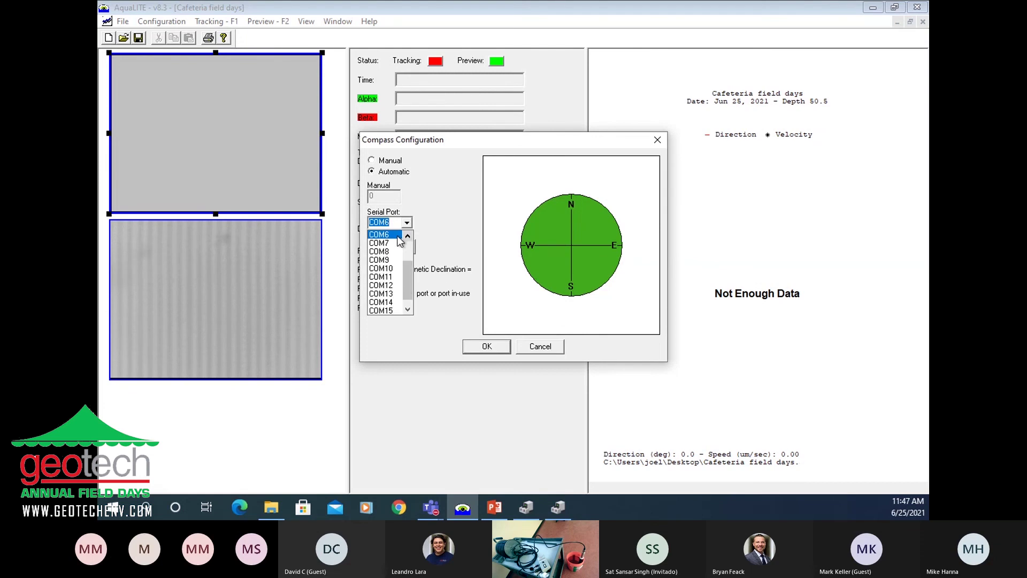
click(409, 237)
click(395, 239)
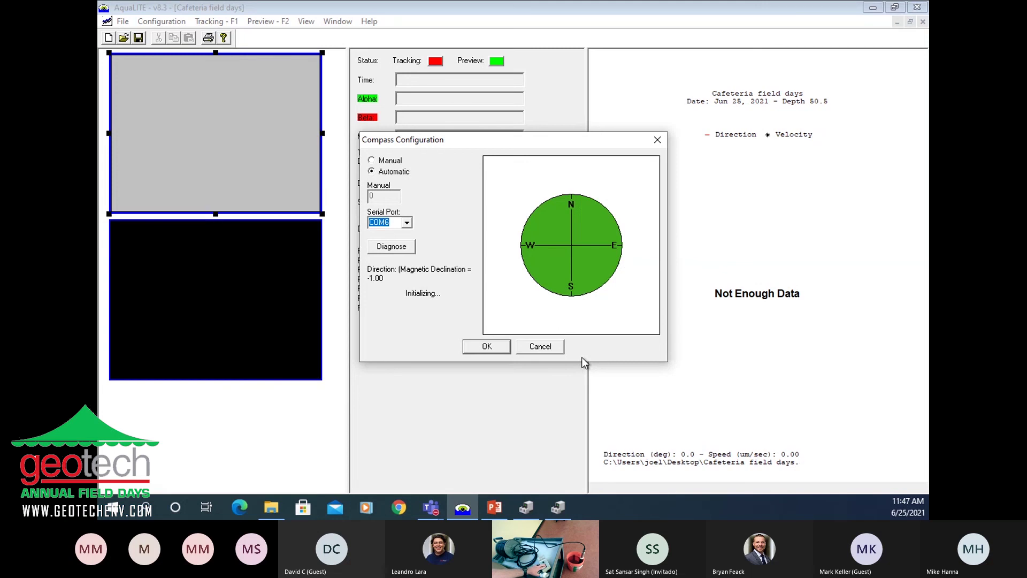
Step: Set the compass serial port to COM5 and accept the compass configuration
key(Up)
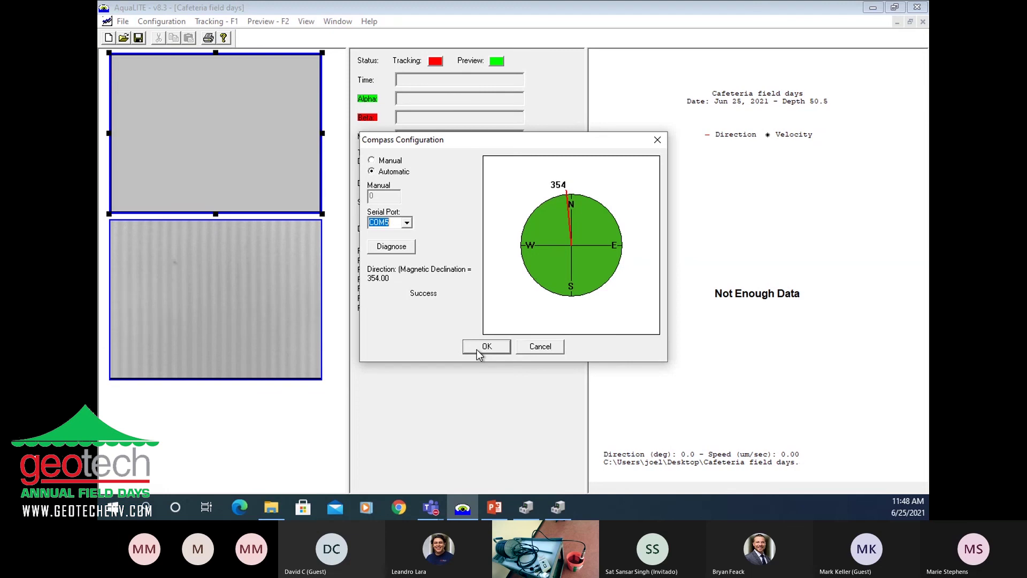
click(482, 347)
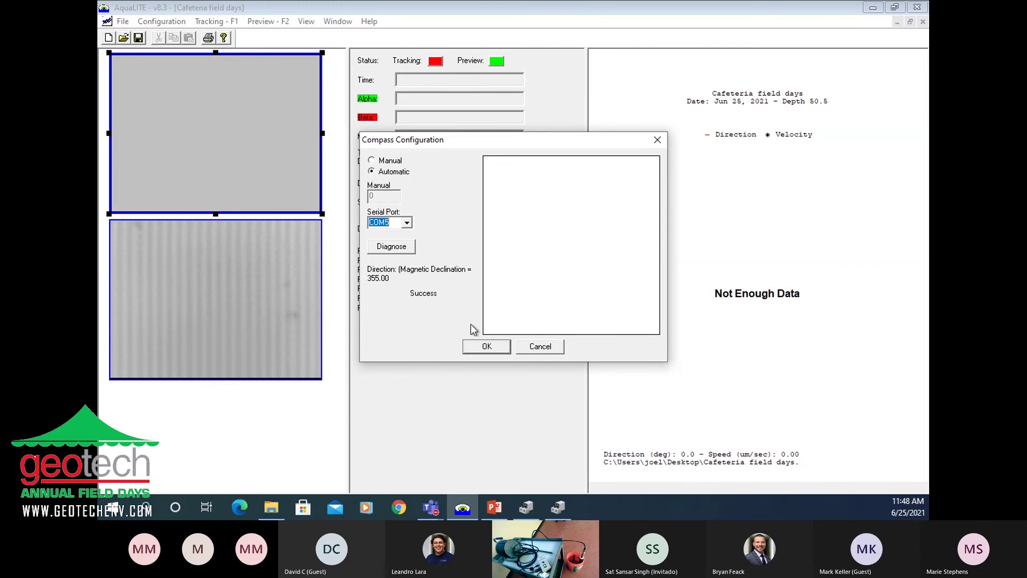
click(483, 346)
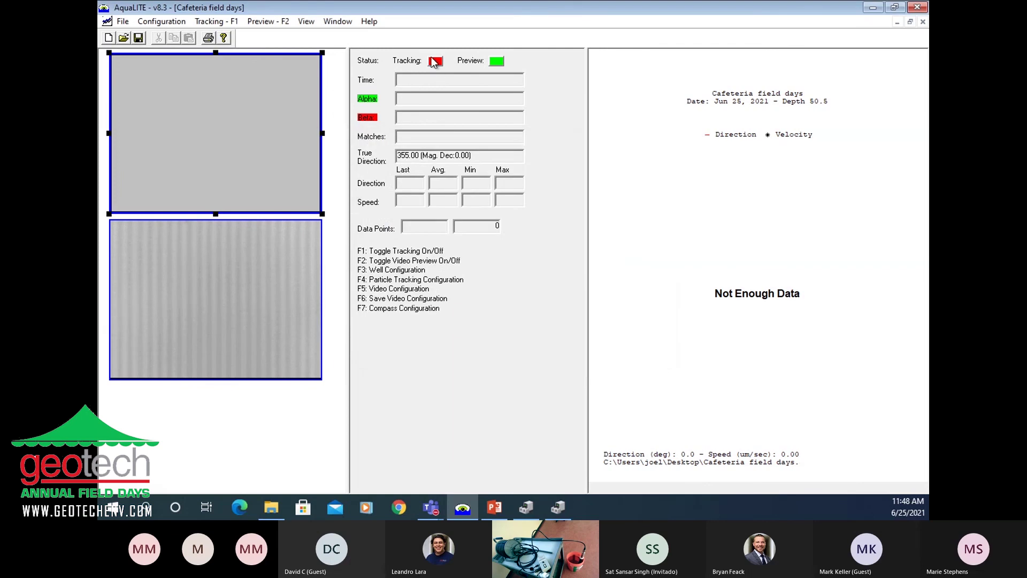
Step: Start particle tracking for the Cafeteria field days well and switch to the PowerPoint presentation
click(435, 62)
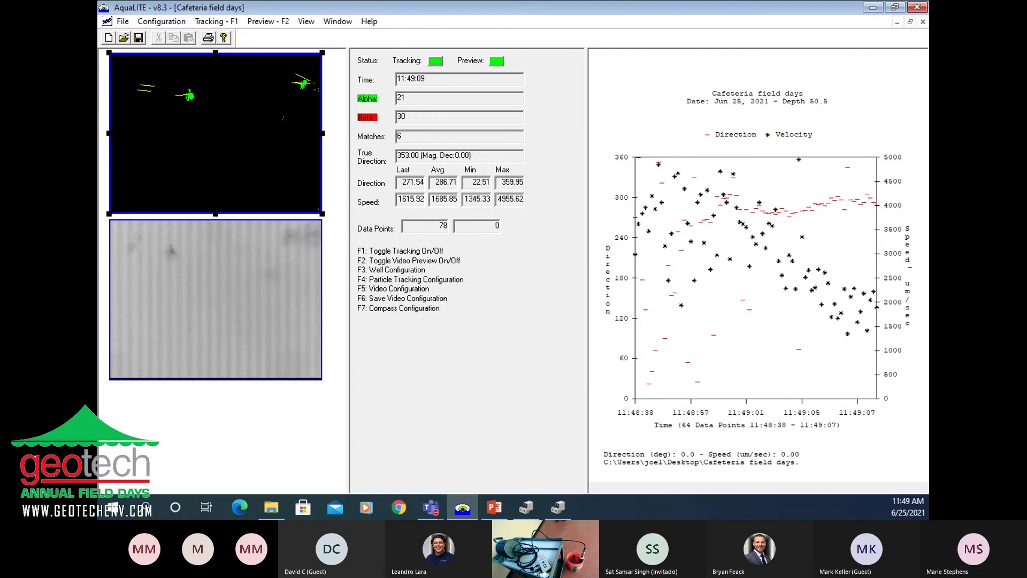
key(alt+Tab)
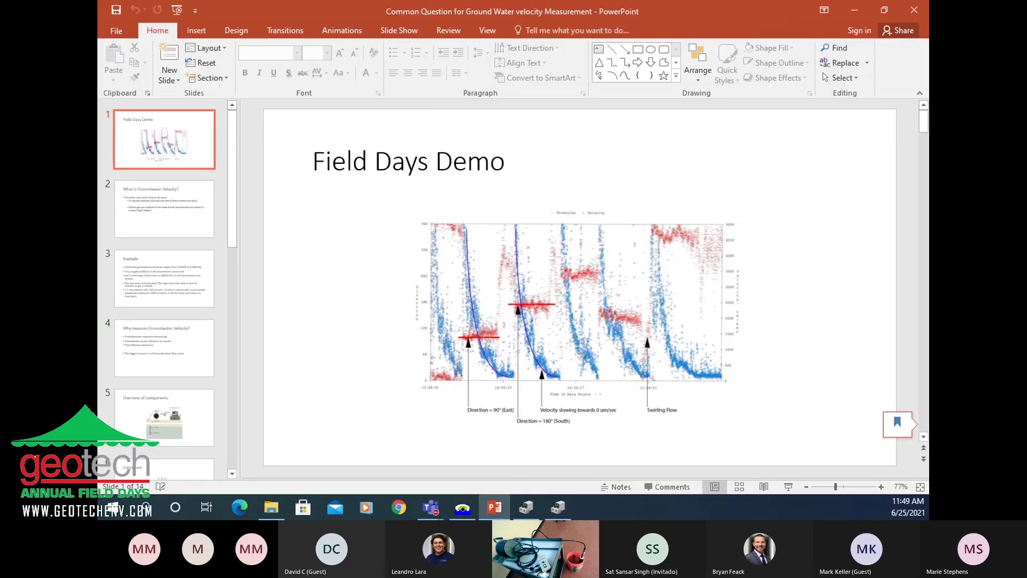
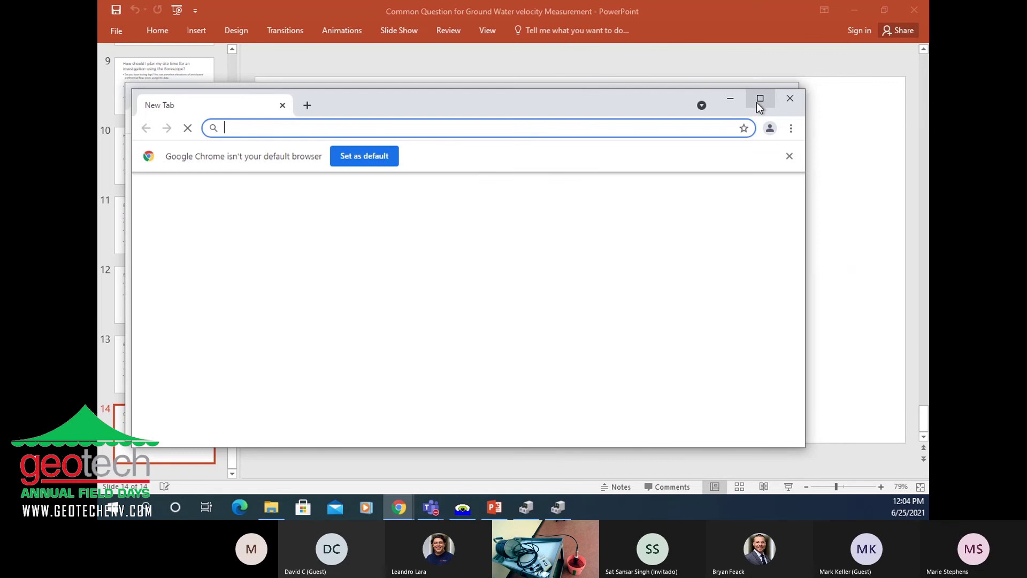
Step: Maximize the browser window, load geotechenv.com and open the Groundwater Level & Flow product category
click(758, 100)
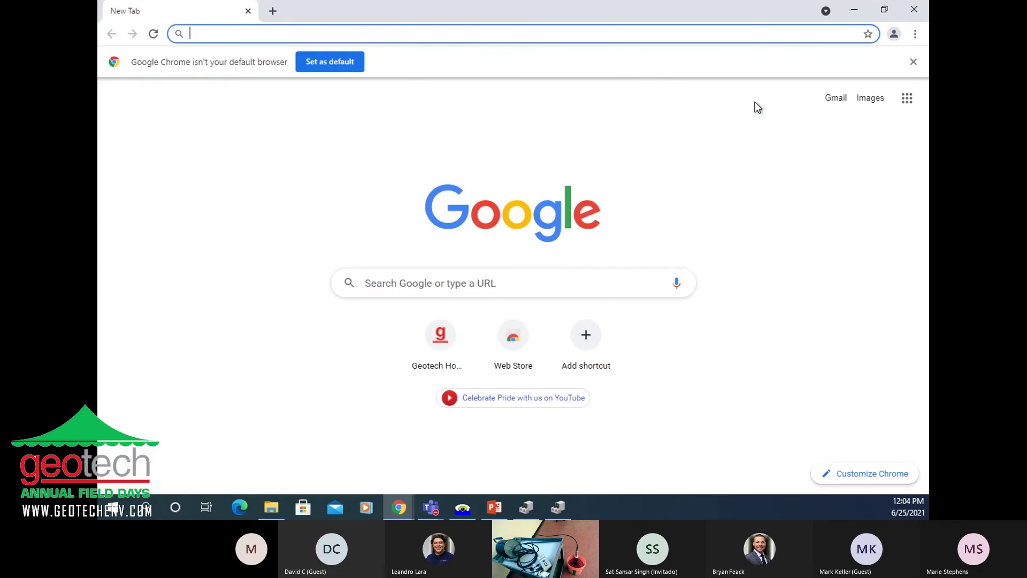
text(ge)
key(Return)
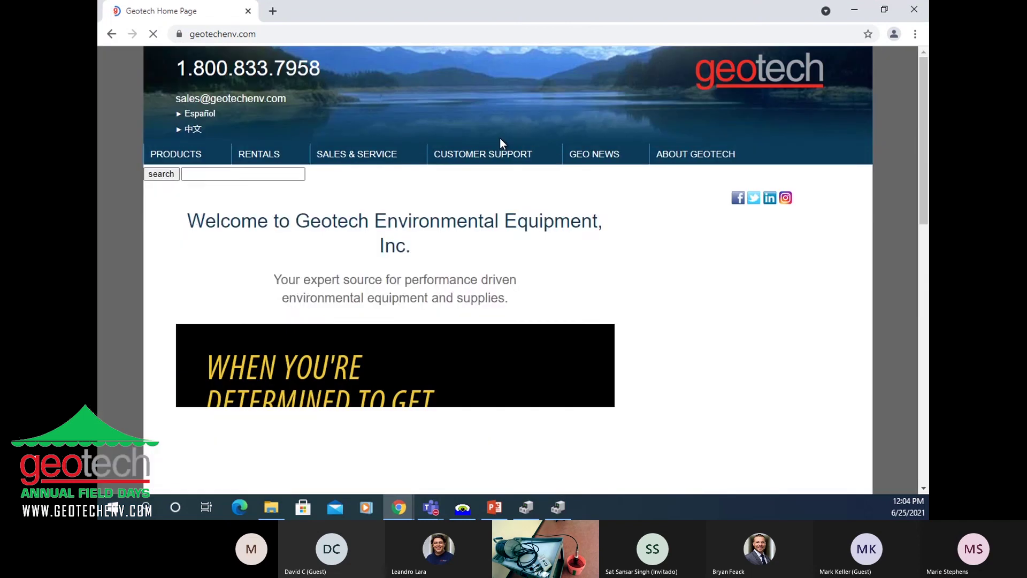
mouse_move(184, 160)
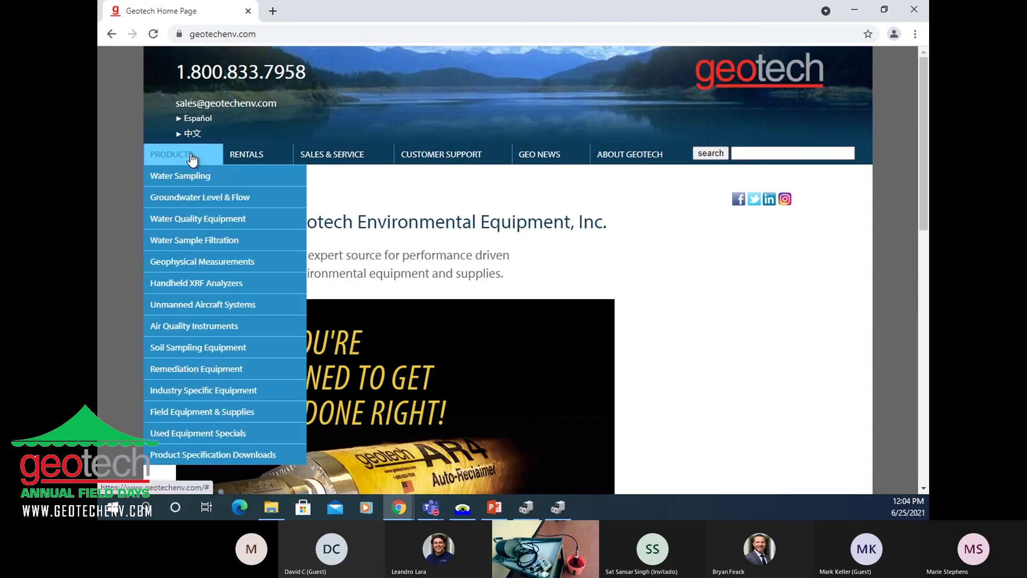
click(199, 198)
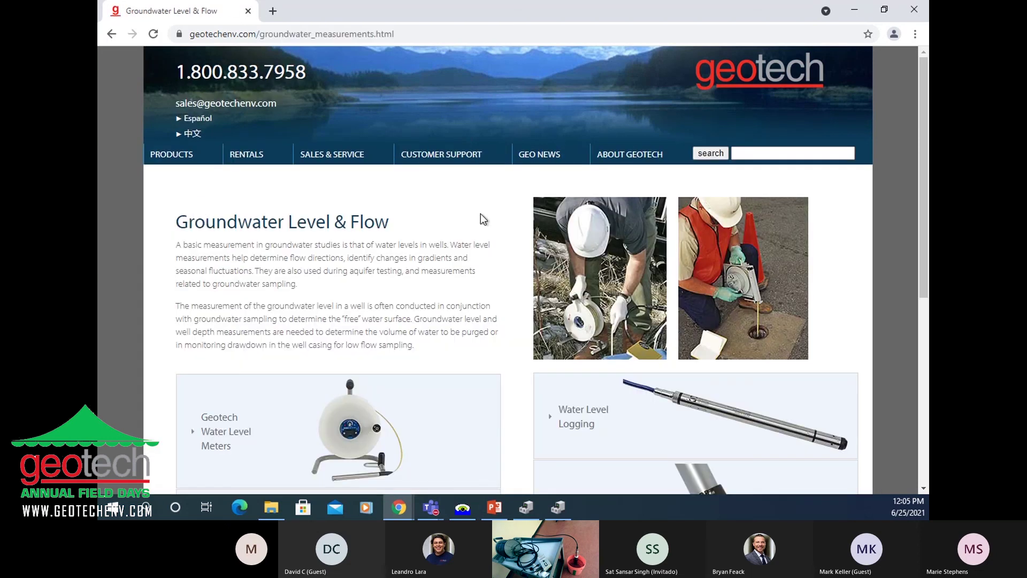
Step: Expand the Geotech Colloidal Borescope entry in the product list and open its full information page
scroll(741, 249, down, 5)
scroll(741, 248, down, 2)
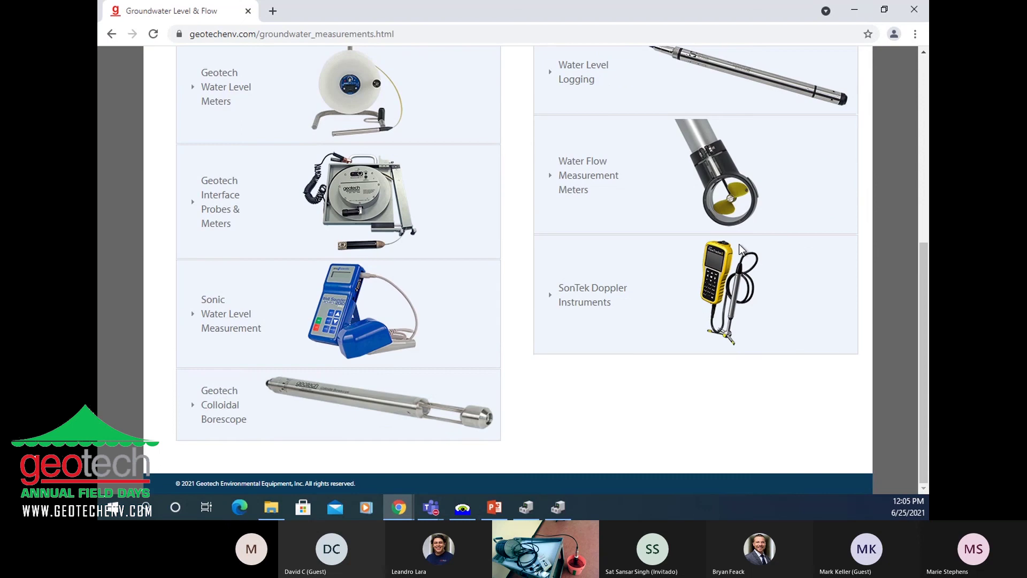
click(228, 406)
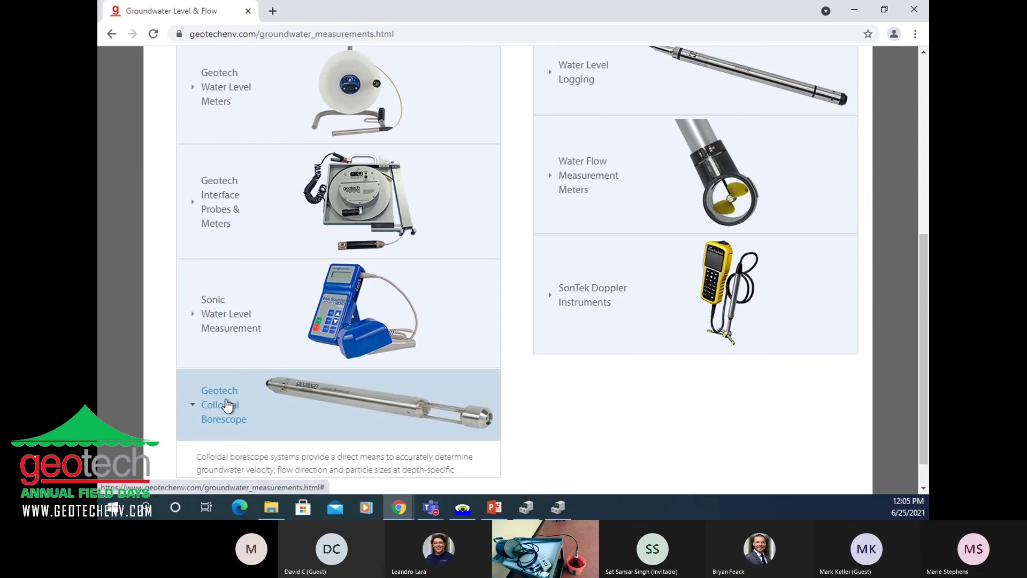
scroll(229, 406, down, 2)
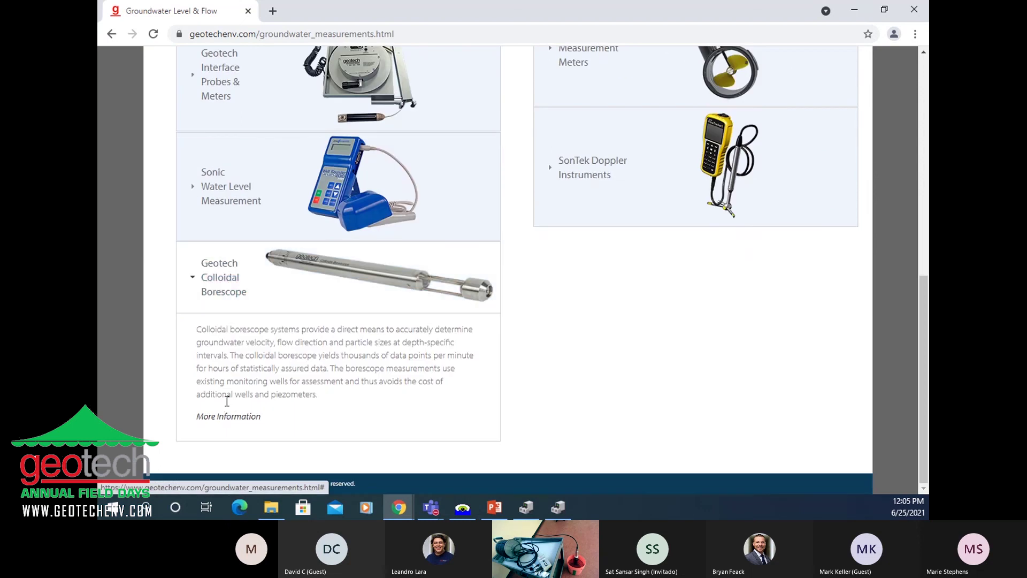
click(231, 420)
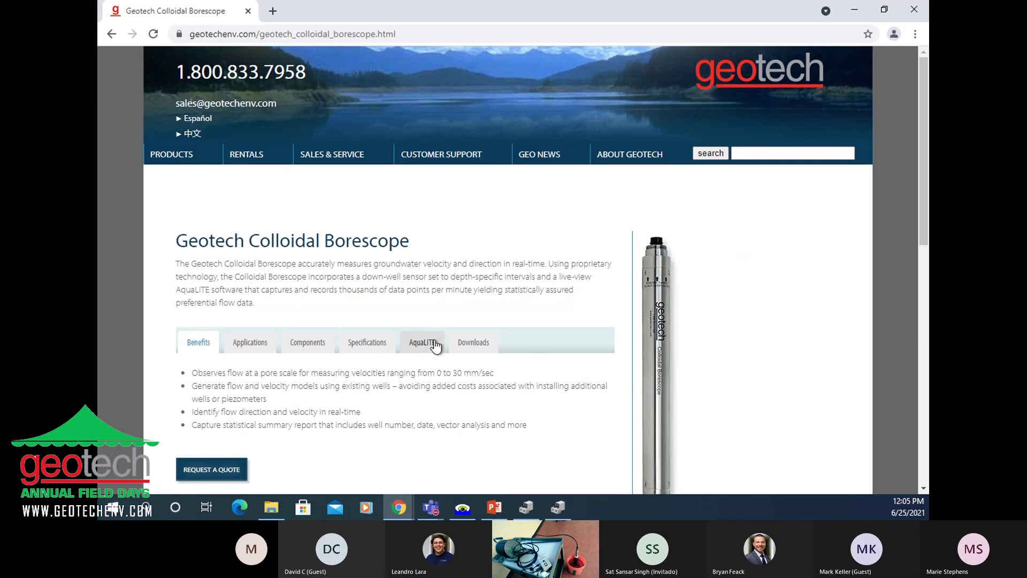
Step: Look through the Colloidal Borescope downloads and white papers, then download the AquaLITE Software package and open the zip file
click(482, 344)
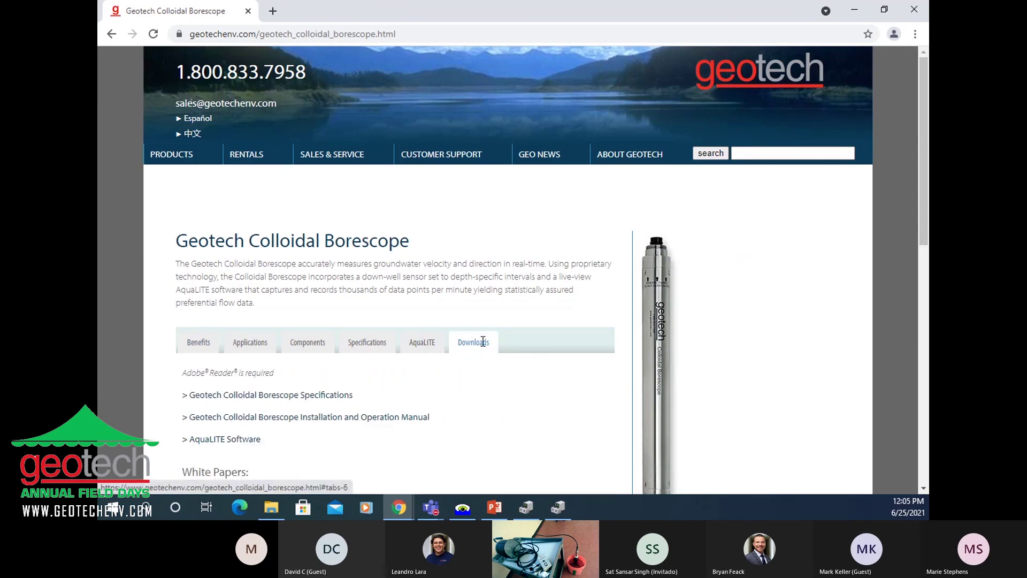
scroll(483, 341, down, 3)
scroll(483, 341, down, 2)
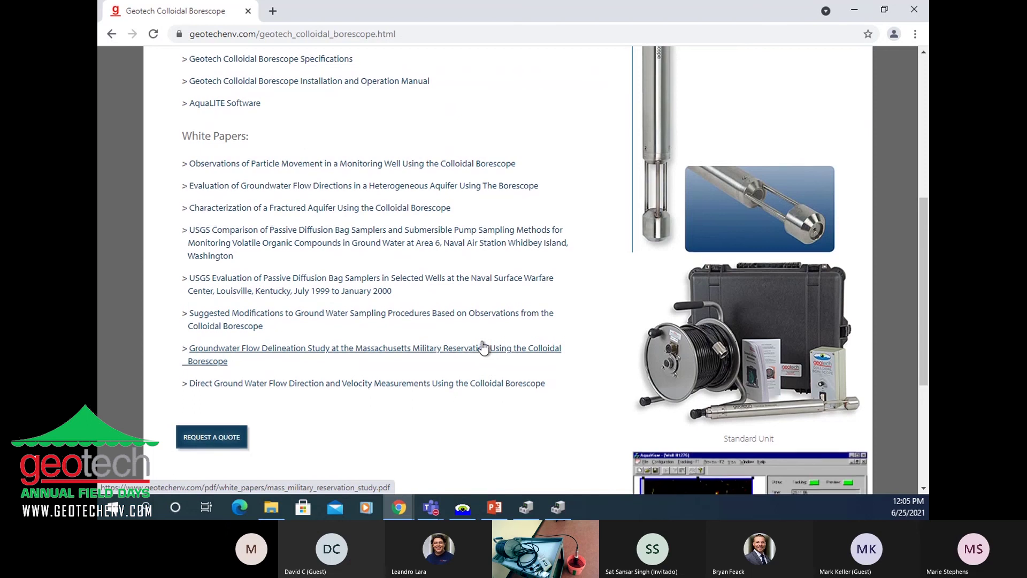
scroll(483, 347, up, 5)
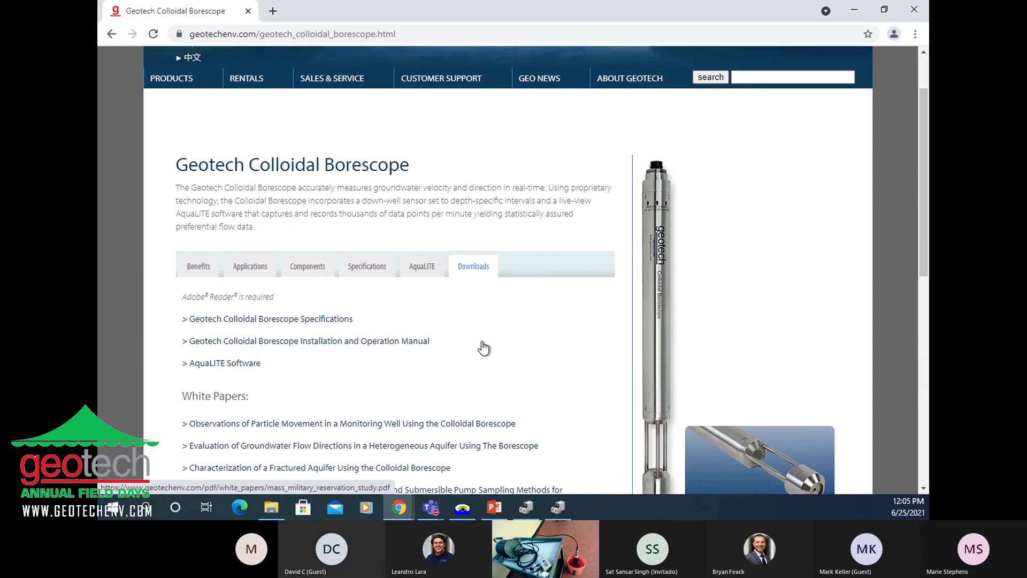
click(253, 362)
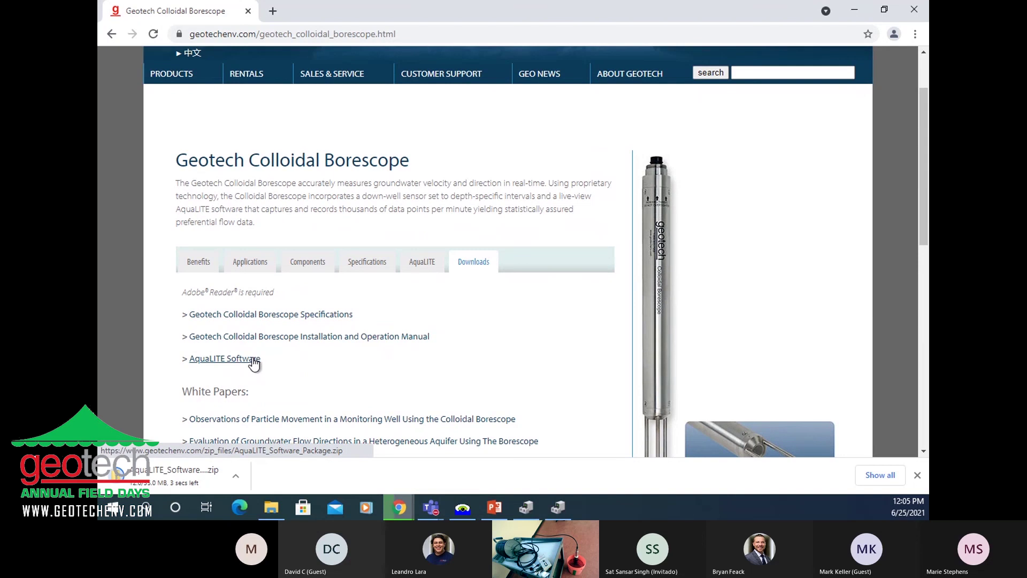
click(172, 468)
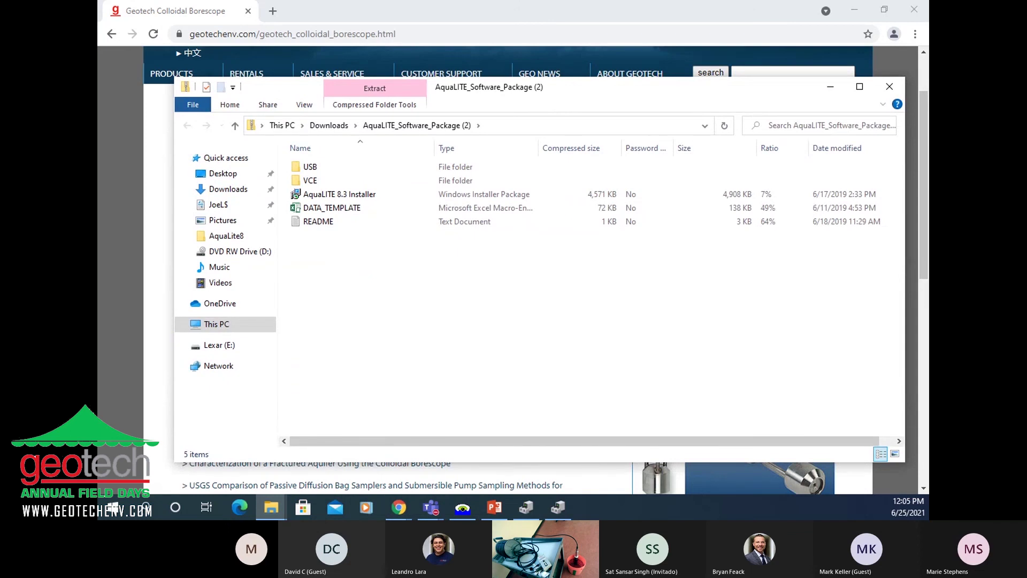
Step: Switch to AquaLITE and turn off particle tracking and the video preview for the Cafeteria field days well
key(alt+Tab)
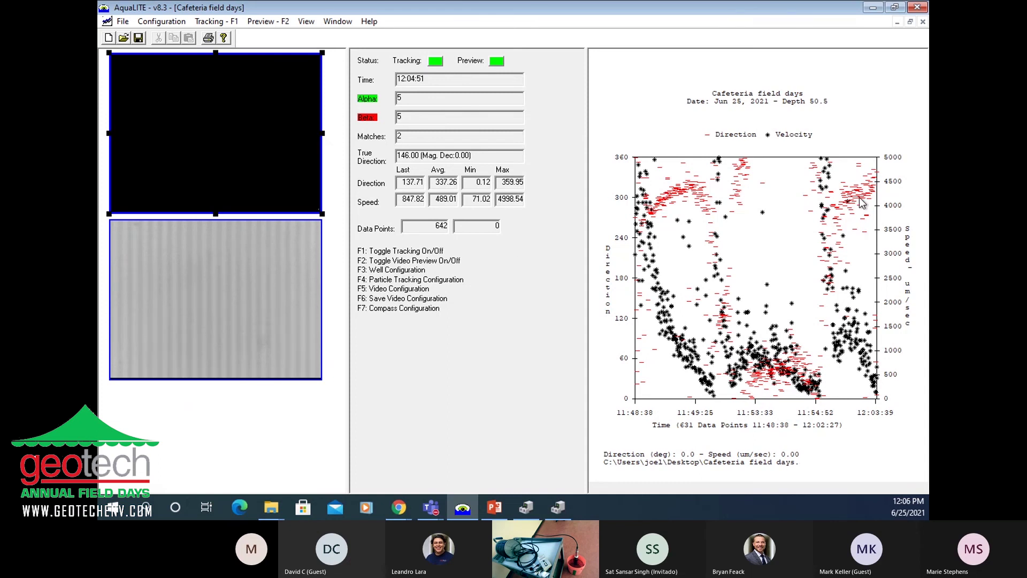
click(441, 64)
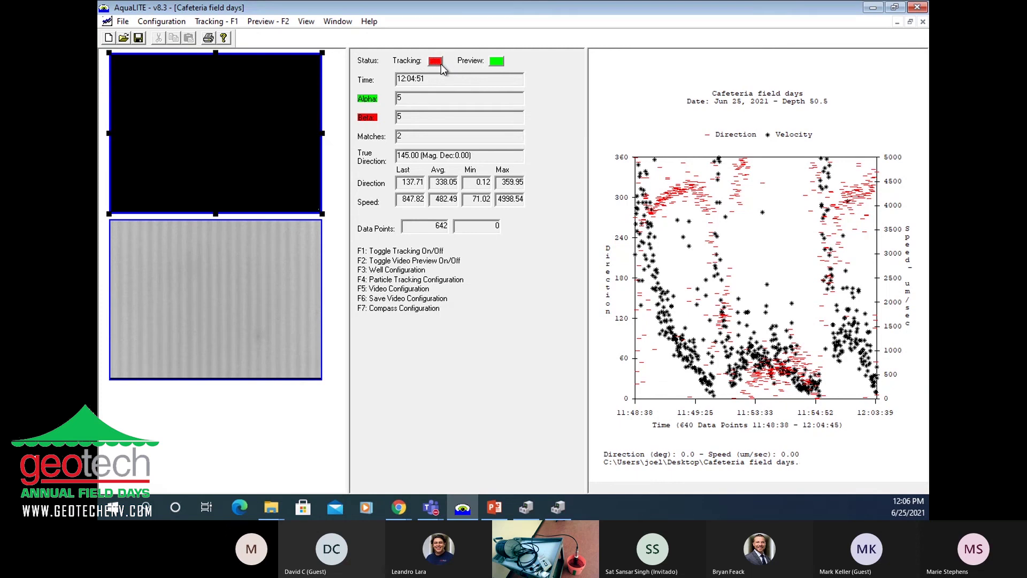
click(496, 62)
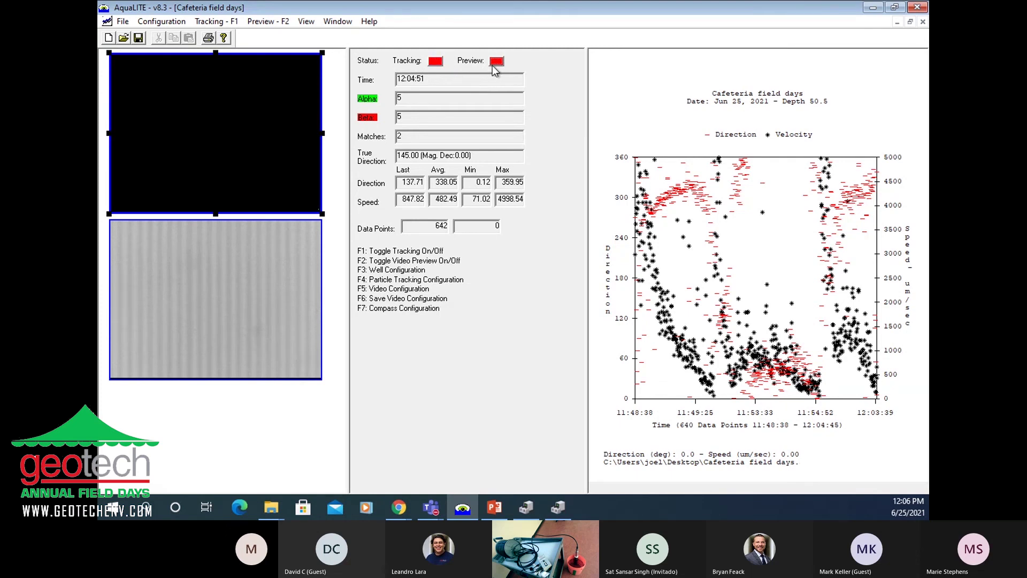
Step: Export the log data to the Desktop as an AquaLITE log file named Cafeteria field days
click(124, 22)
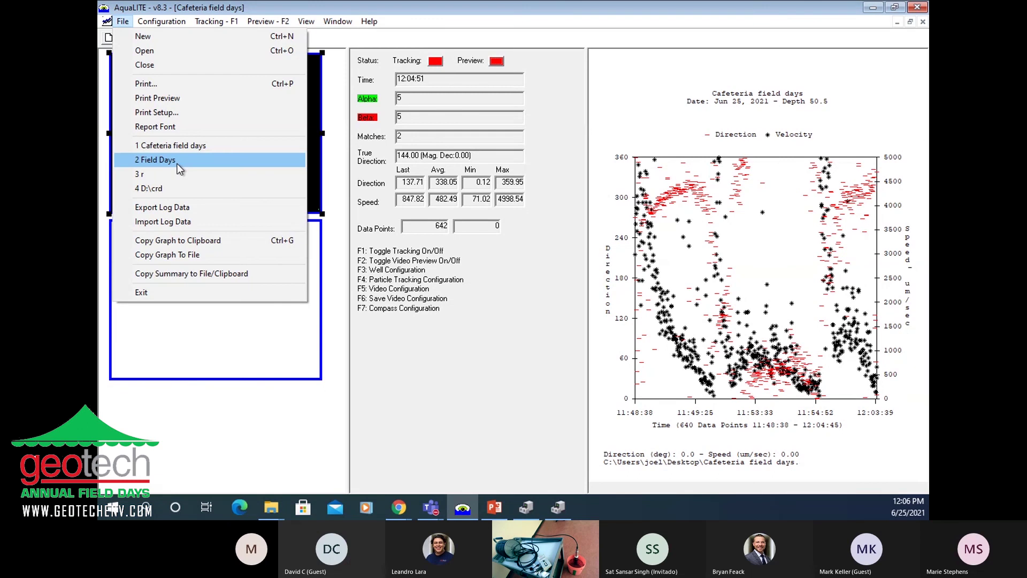
click(186, 209)
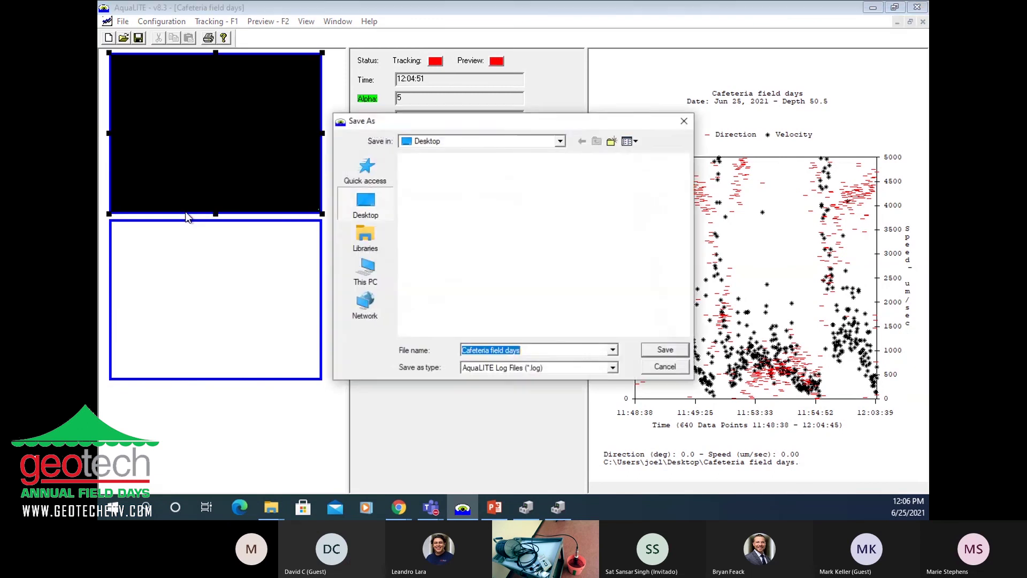
click(653, 353)
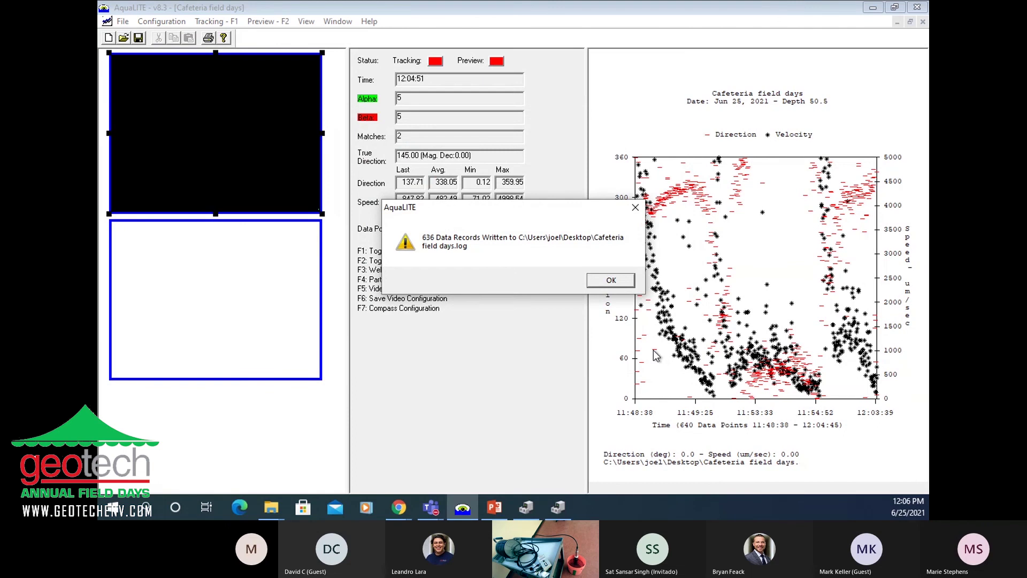
click(614, 279)
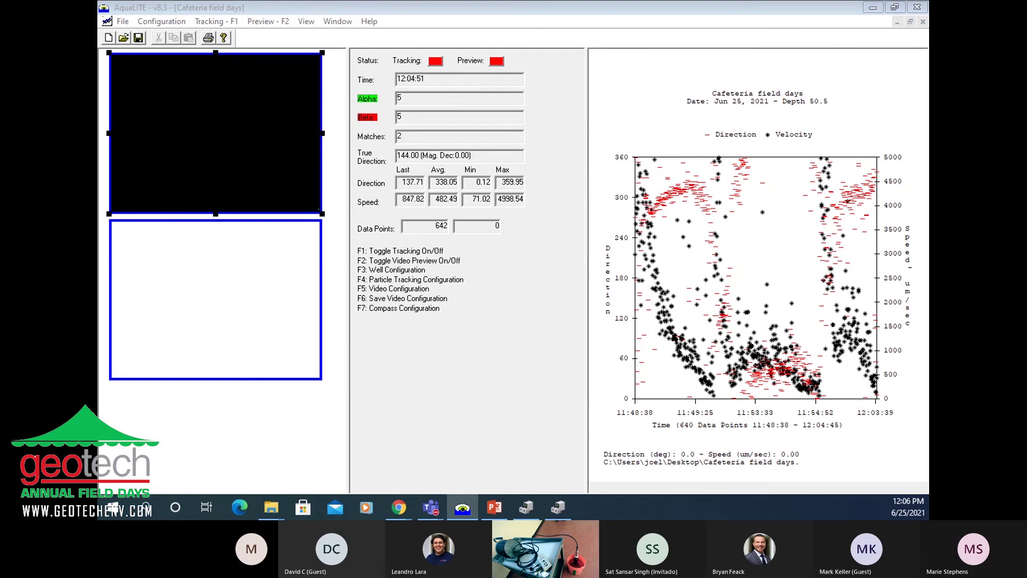
Step: Open the DATA_TEMPLATE workbook in Excel and import the Cafeteria field days log from the Desktop through its data input macro
key(super+e)
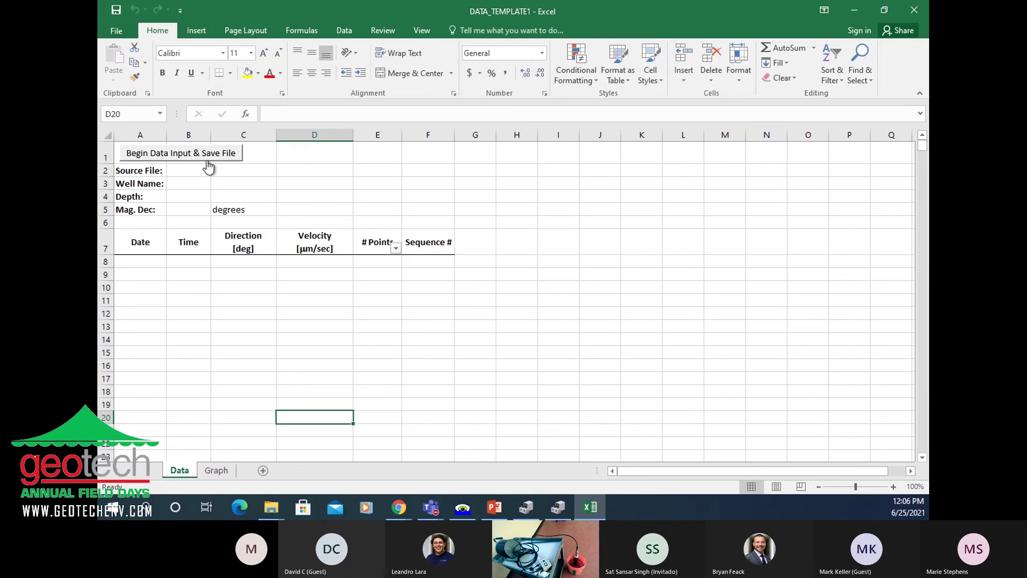
click(207, 160)
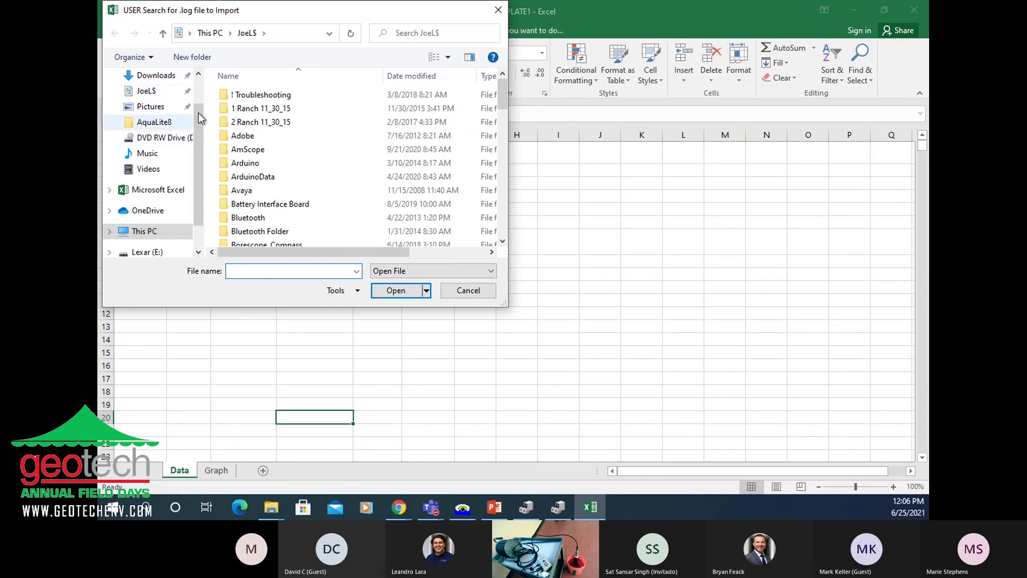
scroll(196, 103, up, 2)
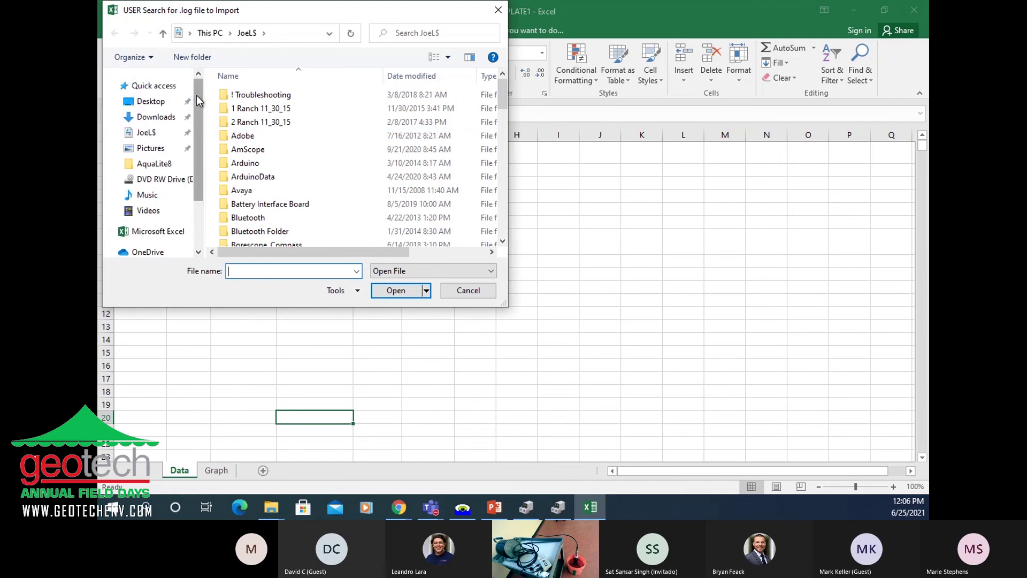
click(143, 104)
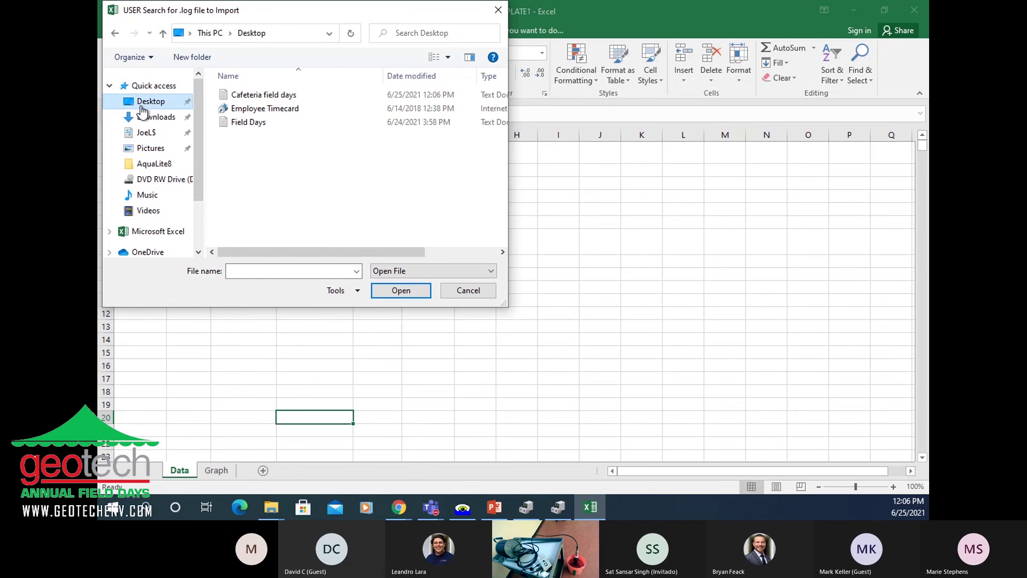
double_click(294, 95)
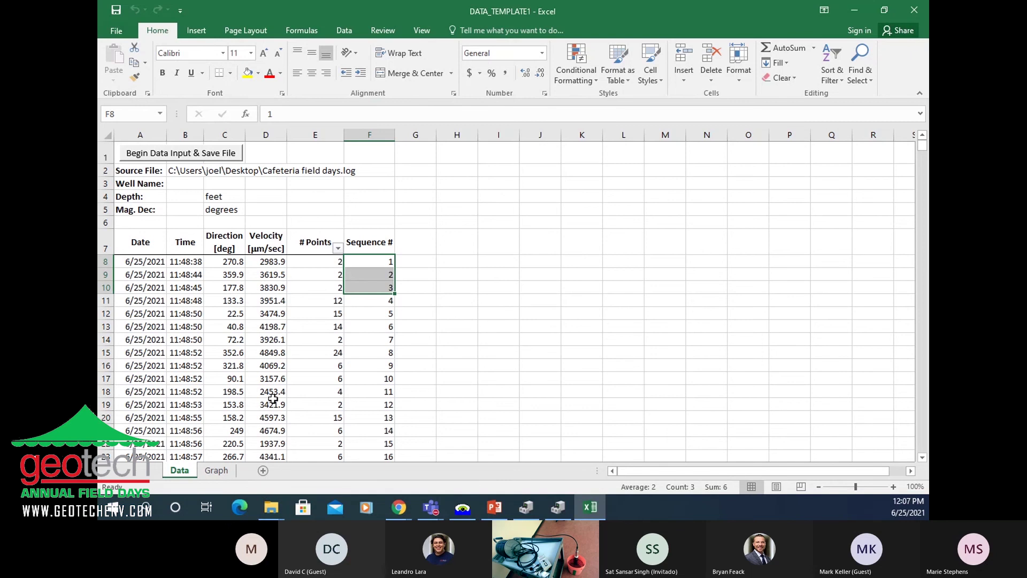
Step: Examine the direction and speed chart on the Graph sheet, then switch back to the PowerPoint presentation
click(225, 472)
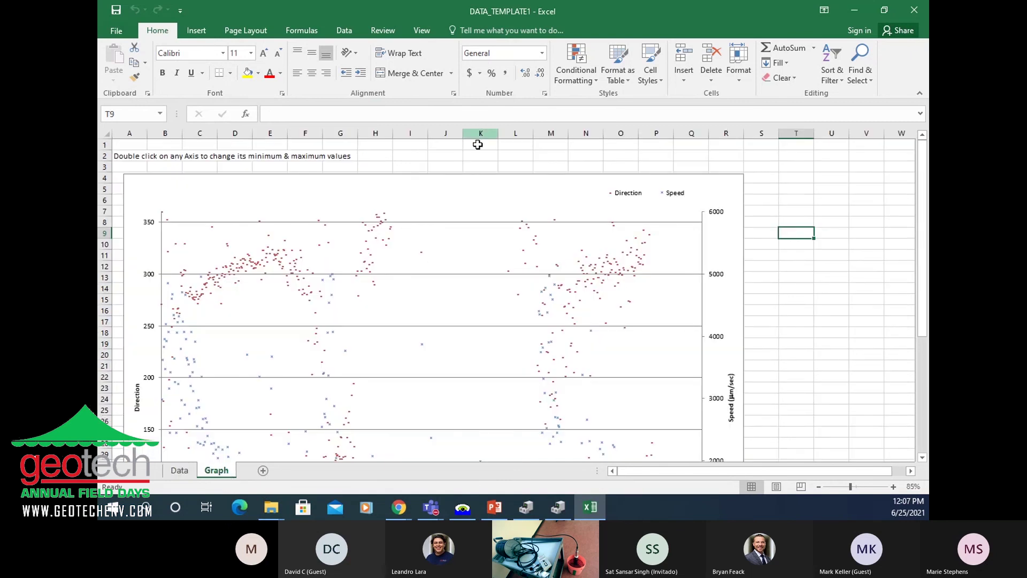
scroll(471, 236, down, 5)
scroll(471, 233, down, 3)
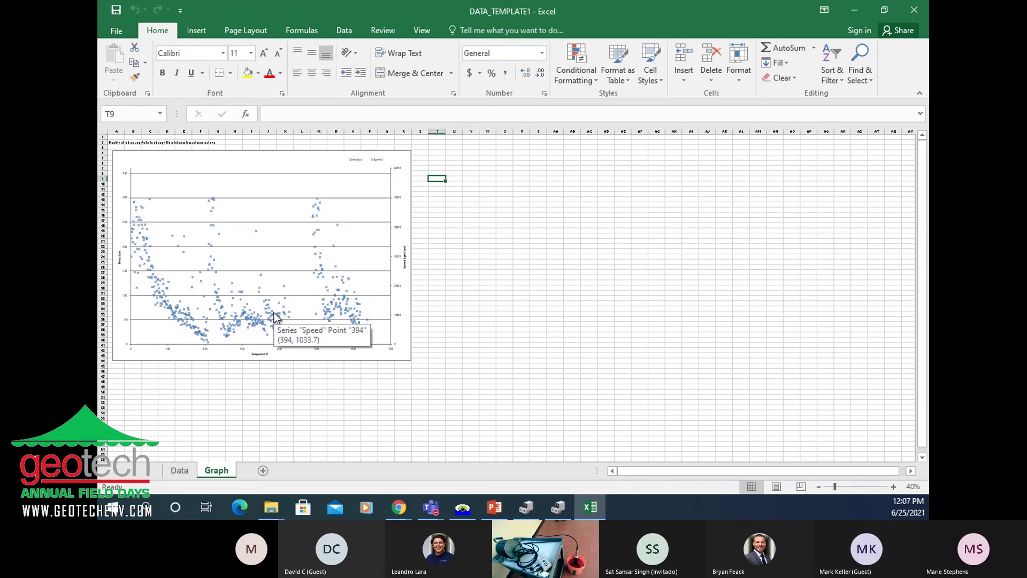
ctrl+scroll(274, 313, up, 1)
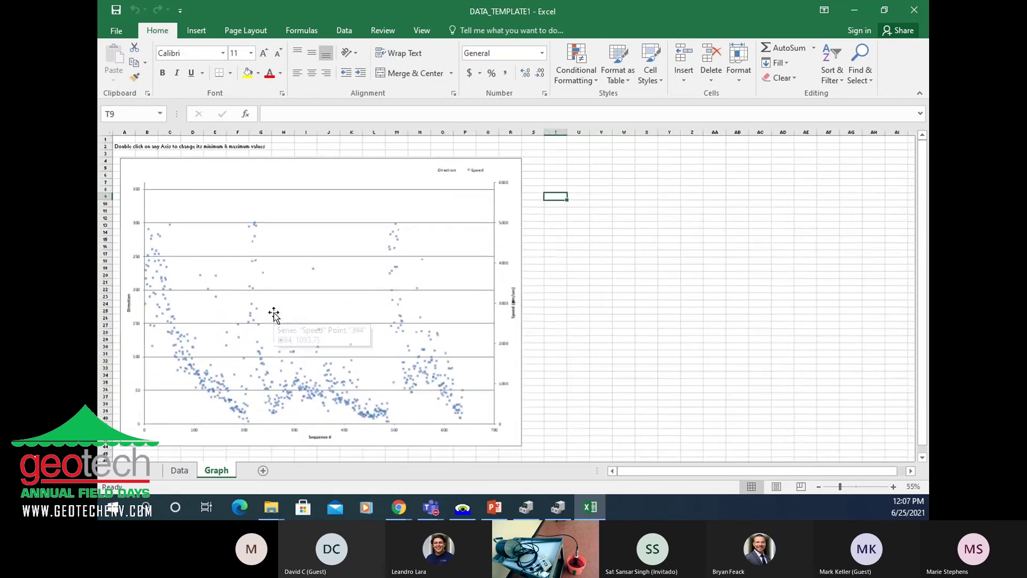
click(274, 313)
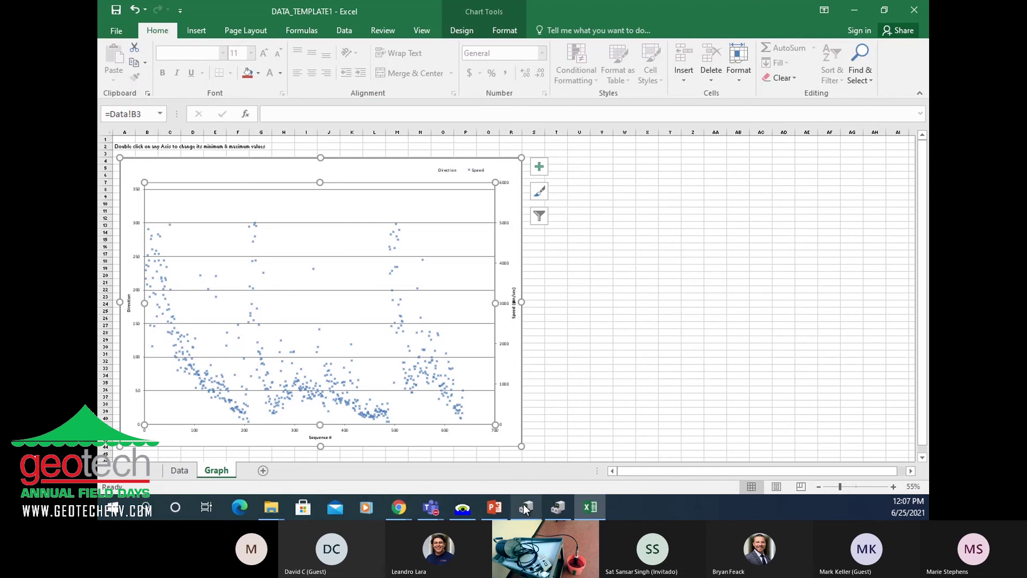
mouse_move(493, 512)
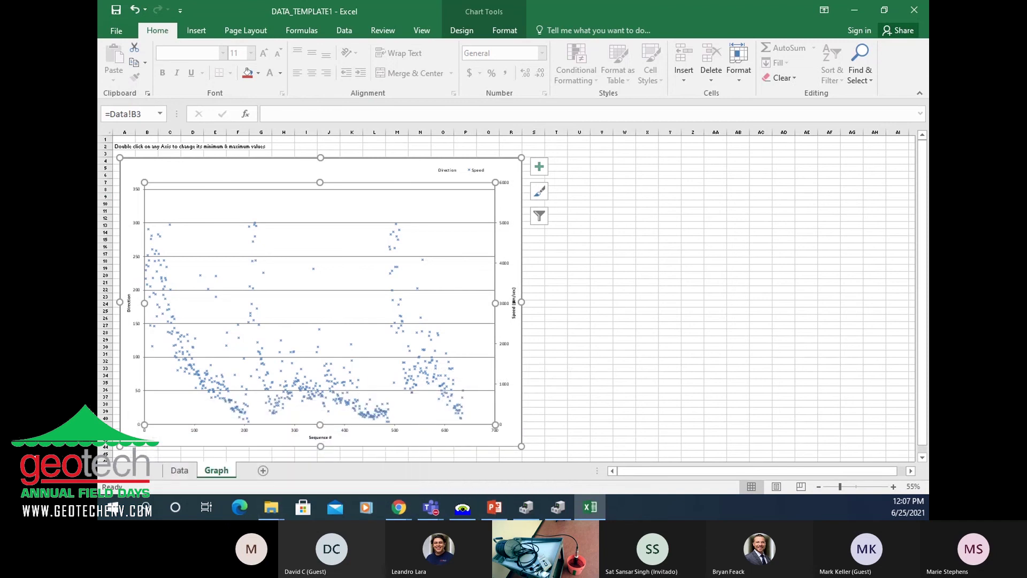
key(alt+Tab)
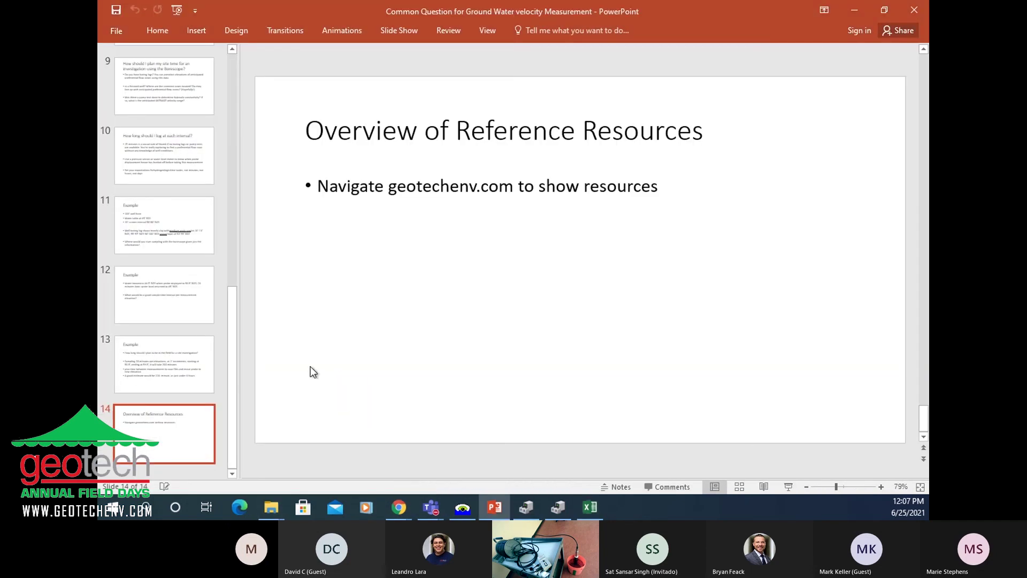